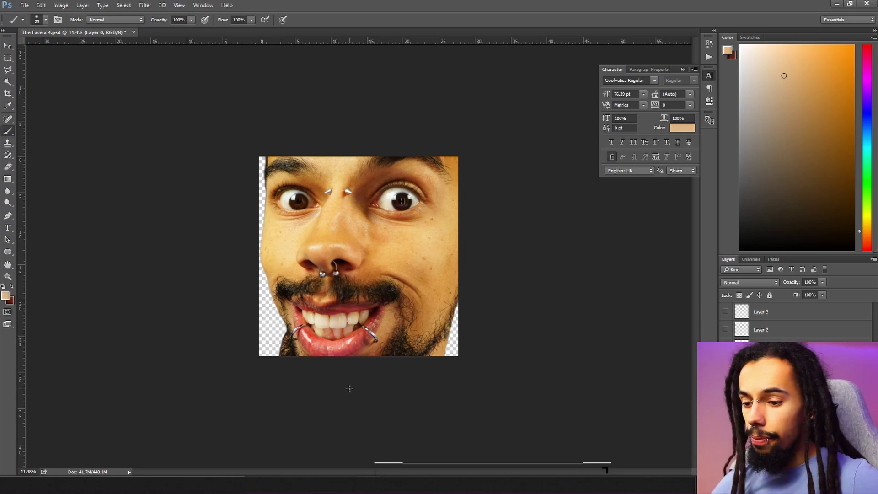
Step: Copy the horizontal line image from the Google Images results for 'line' and return to Photoshop
{"action": "left_click", "coordinate": [341, 448]}
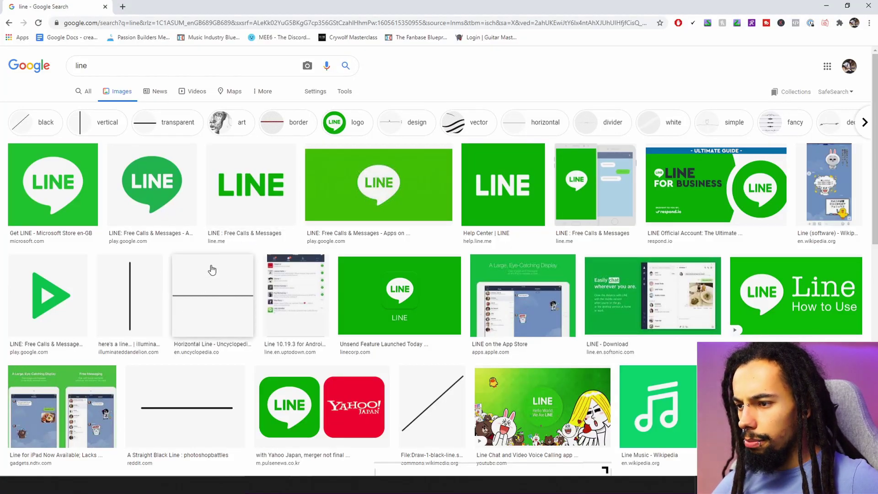
{"action": "right_click", "coordinate": [205, 306]}
{"action": "left_click", "coordinate": [256, 397]}
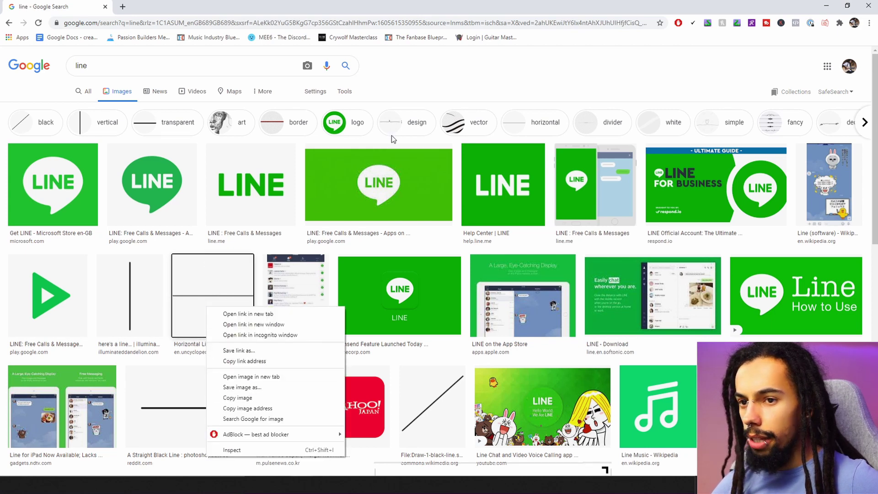
{"action": "key", "text": "alt+Tab"}
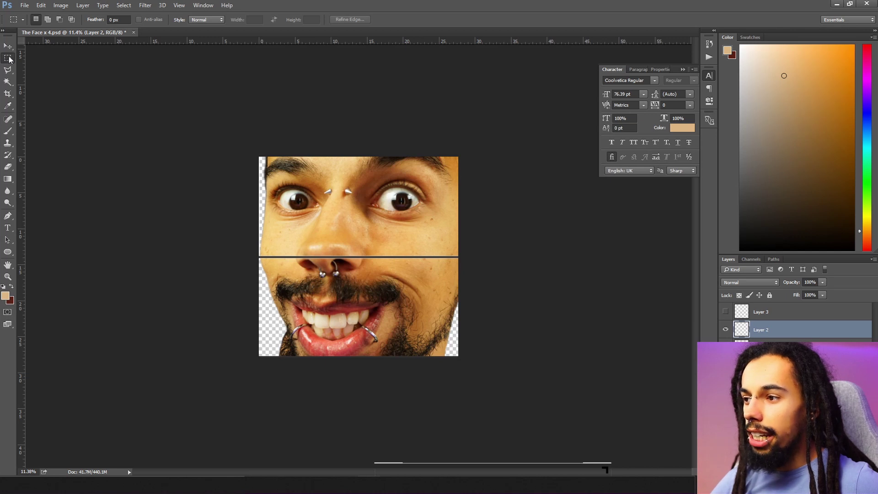
Step: Copy the divider line to a new Layer 4 and move it up over the original line
{"action": "key", "text": "ctrl+a"}
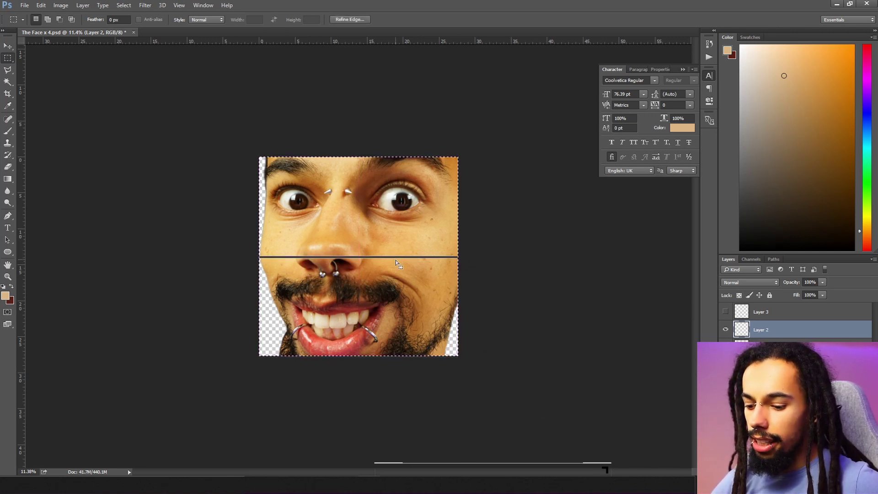
{"action": "key", "text": "ctrl+c"}
{"action": "key", "text": "ctrl+v"}
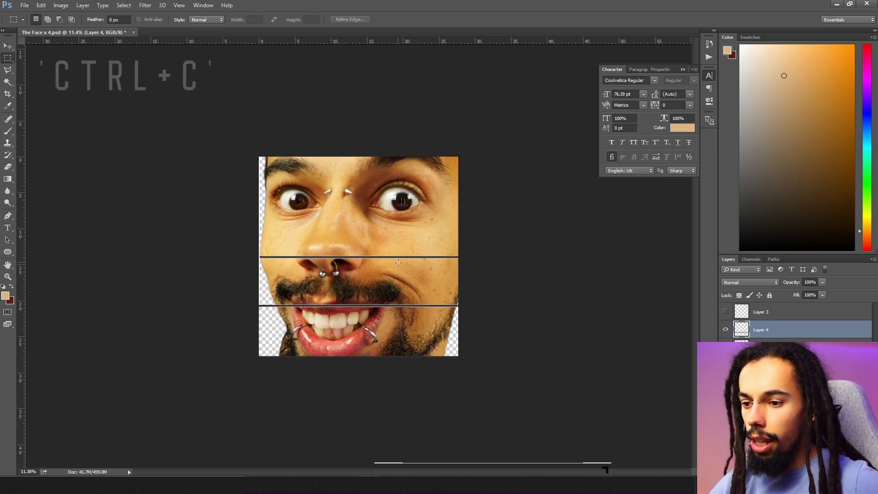
{"action": "key", "text": "v"}
{"action": "left_click_drag", "start_coordinate": [402, 304], "coordinate": [403, 260]}
{"action": "key", "text": "ctrl"}
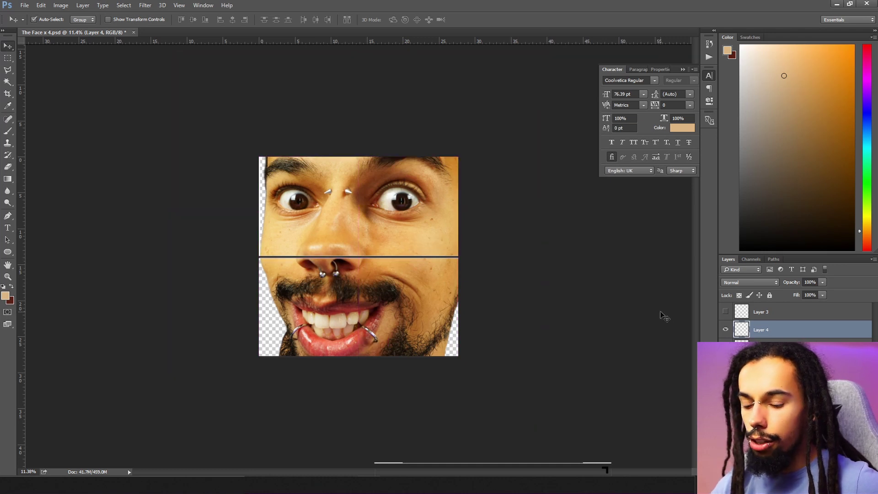
Step: Rotate the Layer 4 line 90° clockwise and place it at the face's vertical centre
{"action": "key", "text": "ctrl+t"}
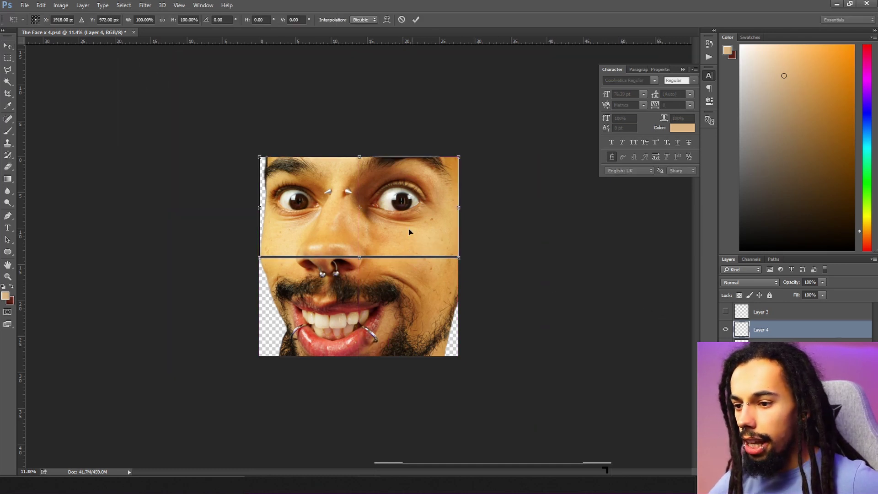
{"action": "right_click", "coordinate": [404, 226]}
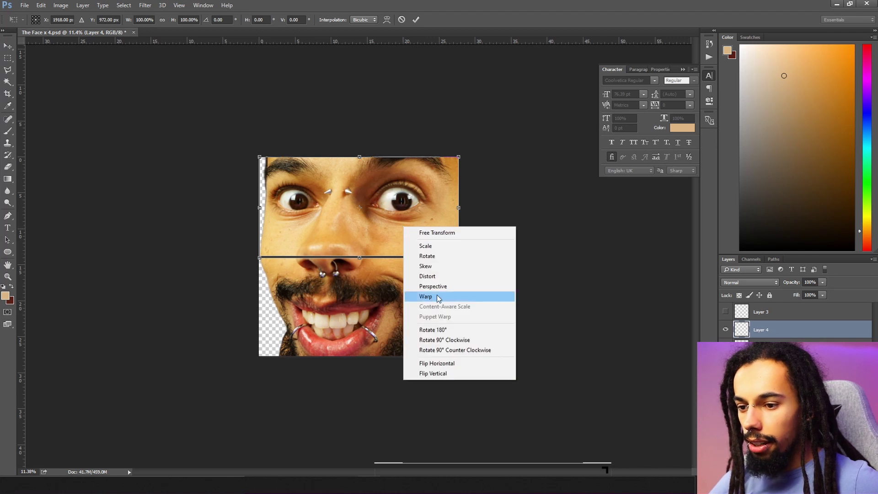
{"action": "left_click", "coordinate": [458, 343]}
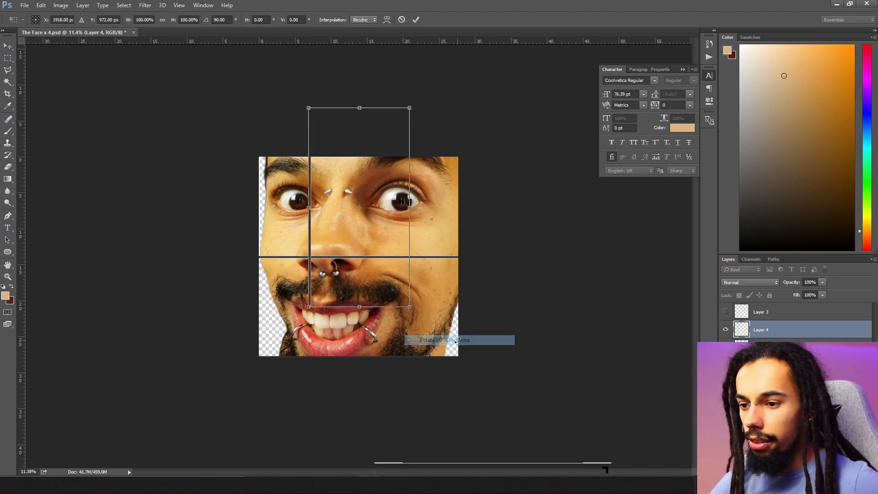
{"action": "left_click_drag", "start_coordinate": [382, 222], "coordinate": [428, 264]}
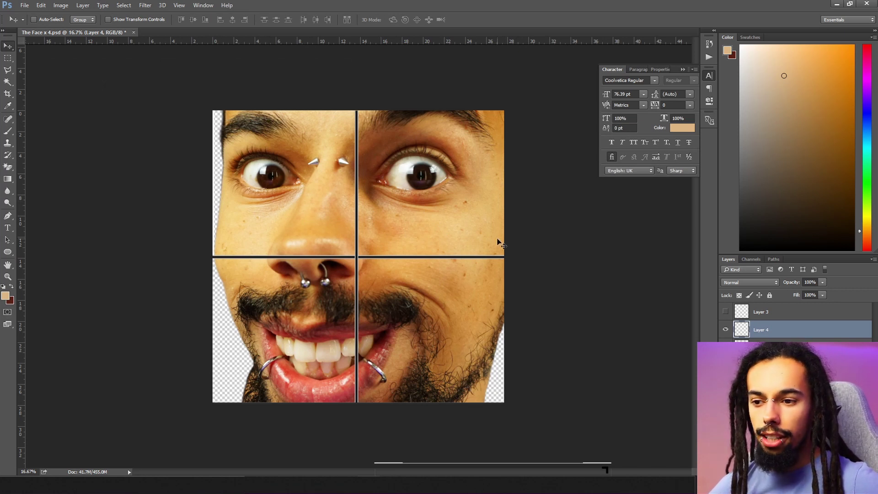
Step: Crop the canvas to the top-left quadrant containing the eye and nose piercing
{"action": "left_click", "coordinate": [8, 94]}
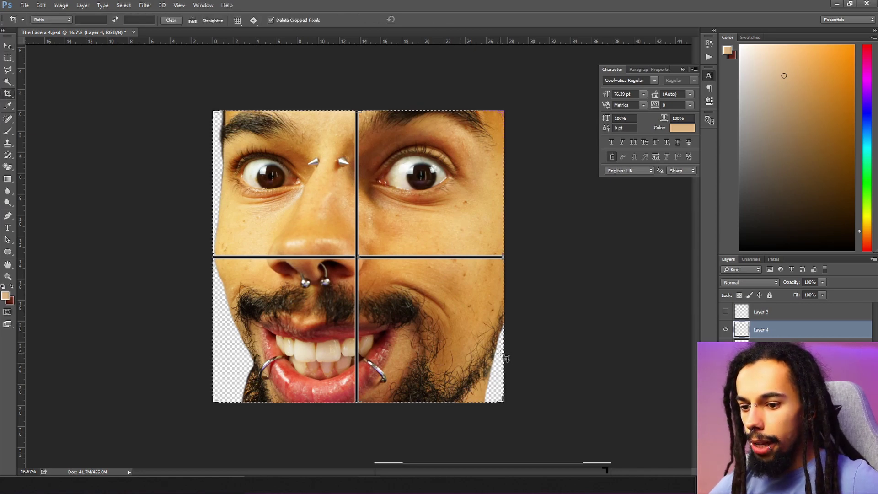
{"action": "left_click_drag", "start_coordinate": [501, 401], "coordinate": [445, 307]}
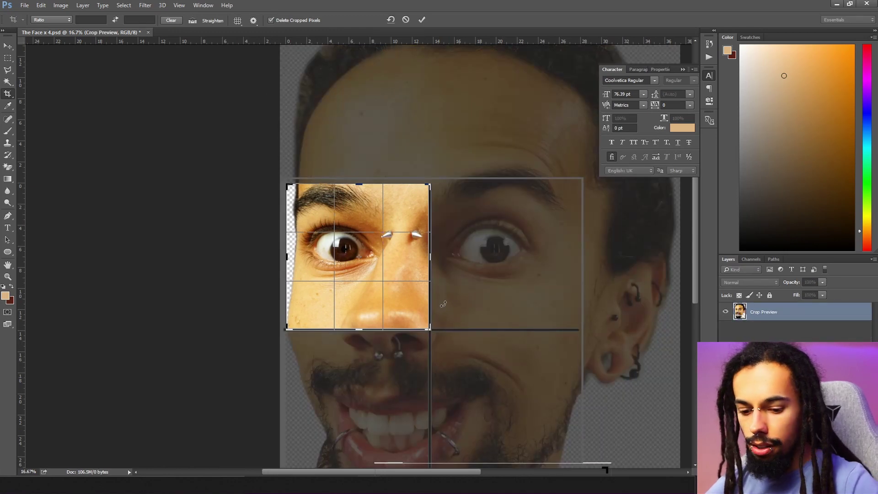
{"action": "key", "text": "Return"}
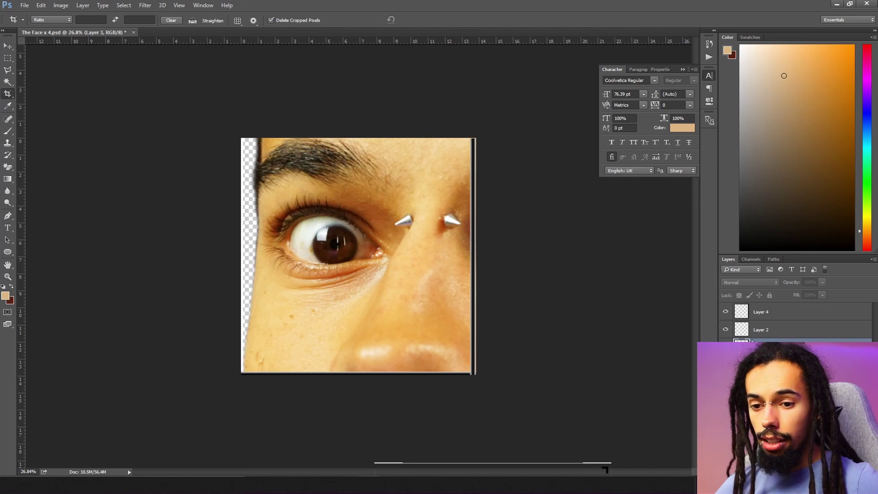
Step: Hide Layers 4 and 2 and save the quadrant as a 112×112 PNG-24 named TheFace-TL-112
{"action": "left_click", "coordinate": [725, 312]}
{"action": "left_click", "coordinate": [725, 329]}
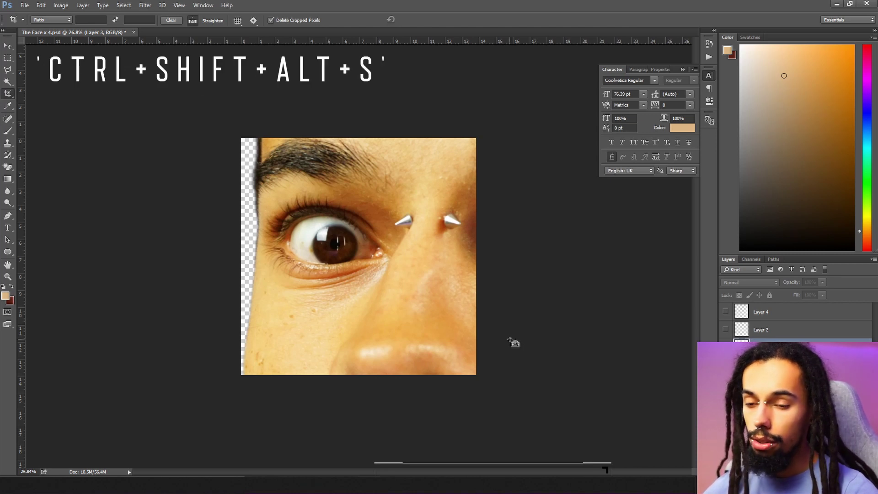
{"action": "key", "text": "ctrl+shift+alt+s"}
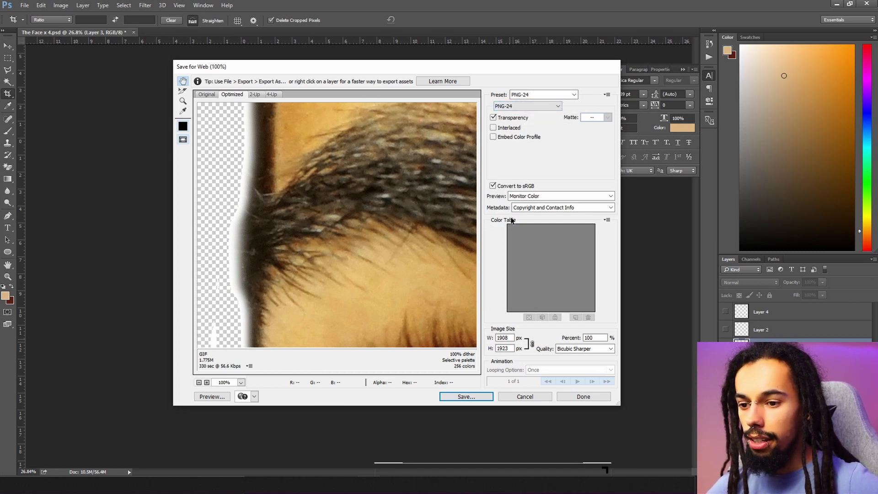
{"action": "left_click_drag", "start_coordinate": [513, 337], "coordinate": [497, 337]}
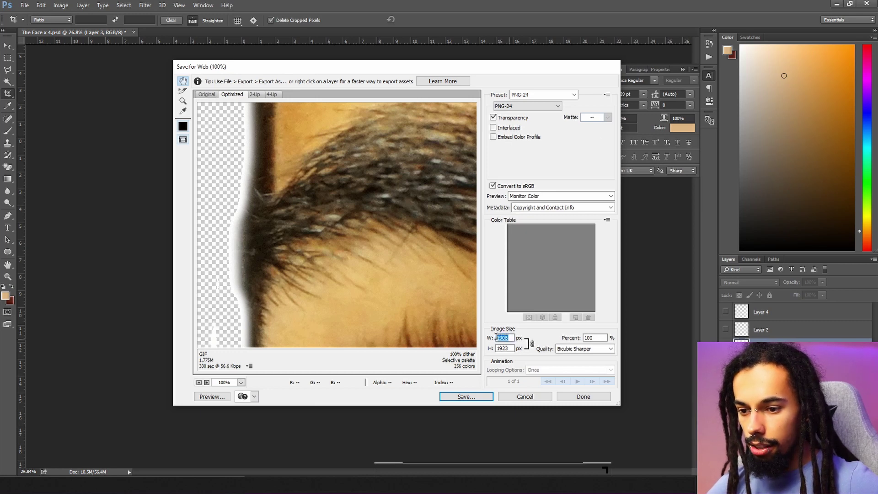
{"action": "type", "text": "112"}
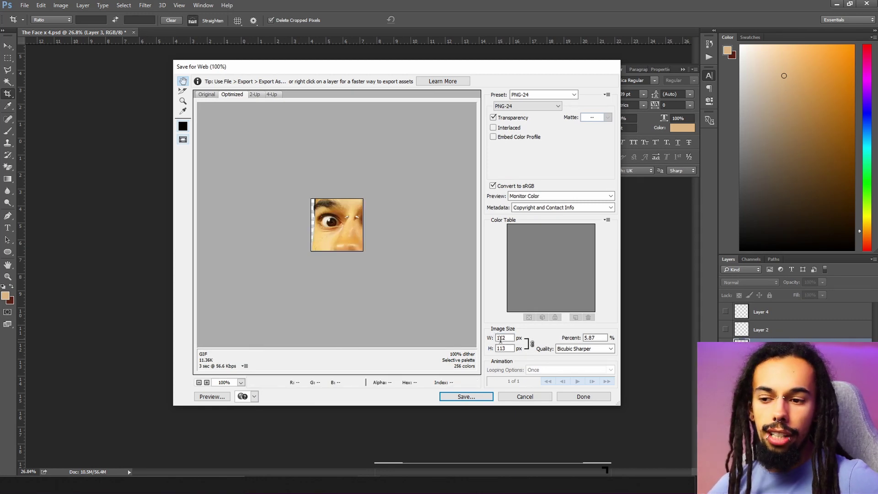
{"action": "left_click", "coordinate": [533, 344]}
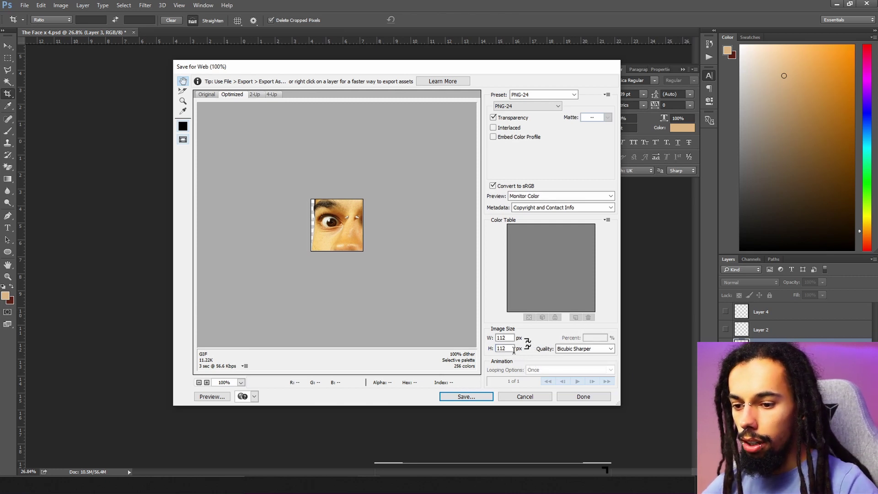
{"action": "left_click", "coordinate": [476, 396]}
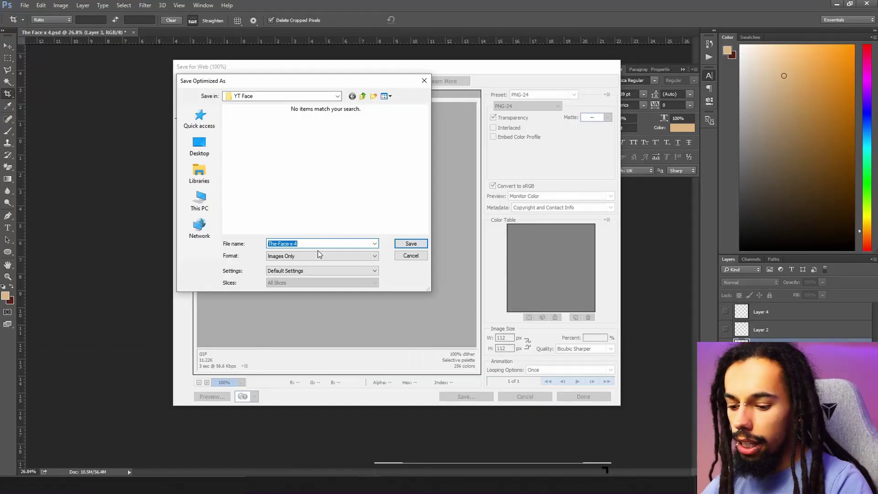
{"action": "type", "text": "TheFace TL 112"}
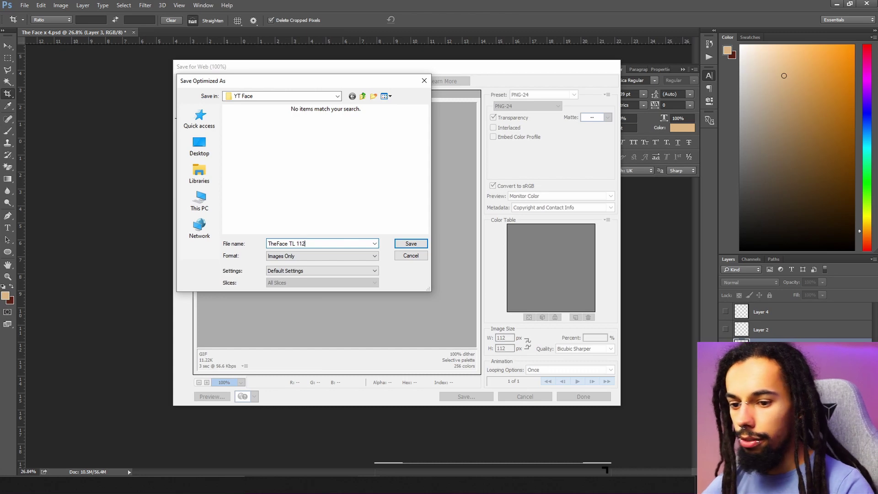
{"action": "key", "text": "Return"}
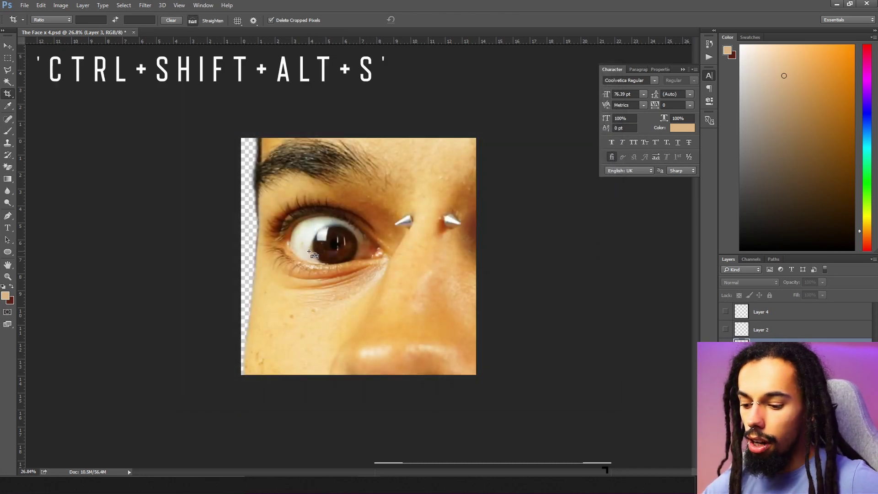
Step: Export the top-left quadrant at width 56 as TheFace-TL-56 in YT Face
{"action": "key", "text": "ctrl+shift+alt+s"}
{"action": "left_click_drag", "start_coordinate": [510, 337], "coordinate": [487, 338]}
{"action": "type", "text": "56"}
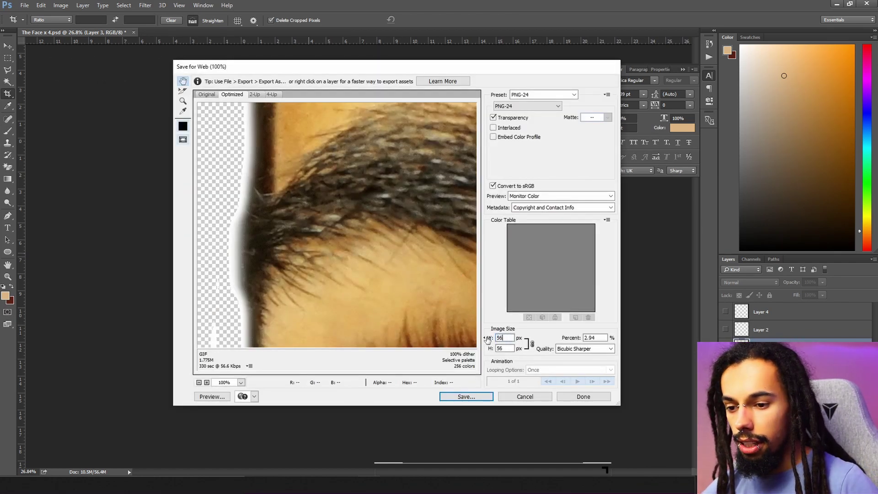
{"action": "left_click", "coordinate": [474, 397]}
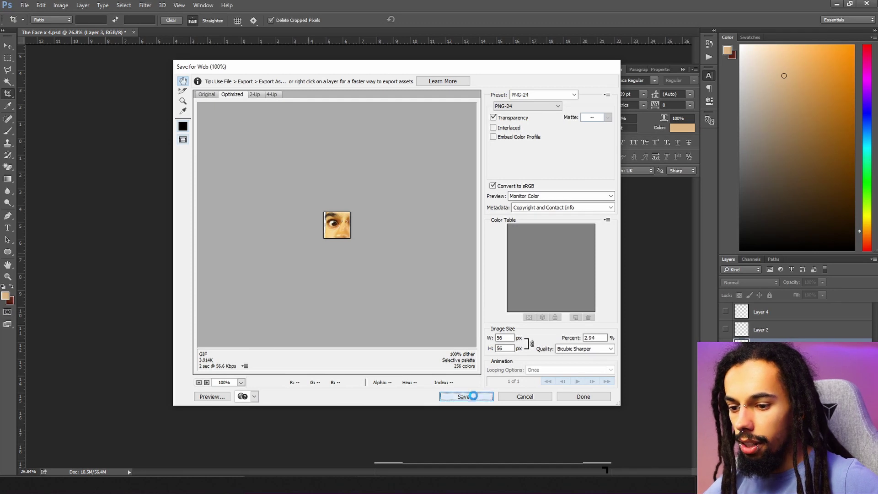
{"action": "left_click", "coordinate": [254, 131]}
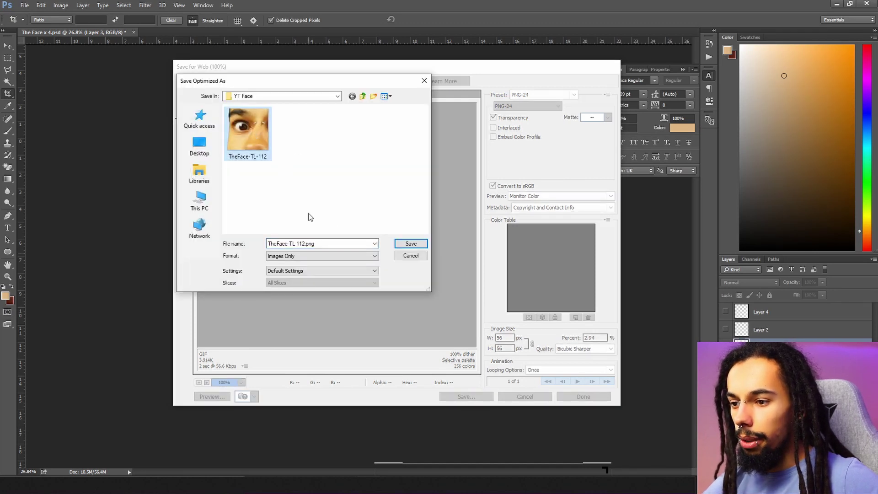
{"action": "left_click_drag", "start_coordinate": [315, 243], "coordinate": [297, 244]}
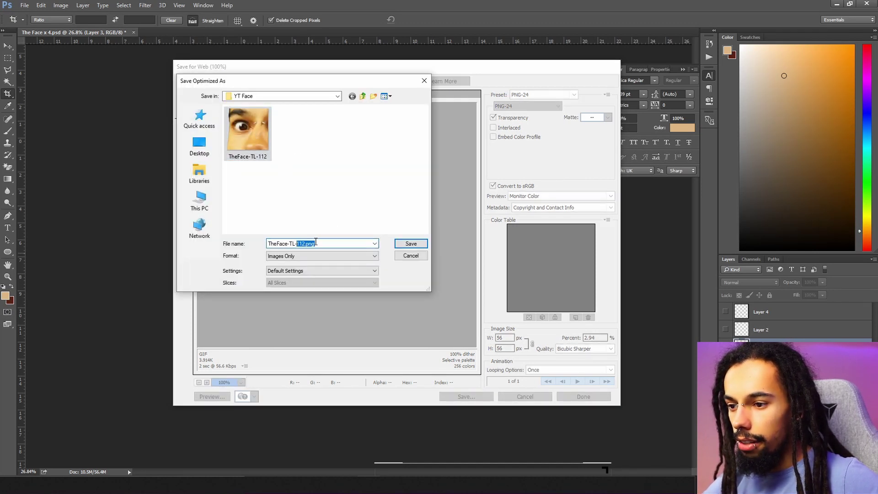
{"action": "type", "text": "113"}
{"action": "key", "text": "Return"}
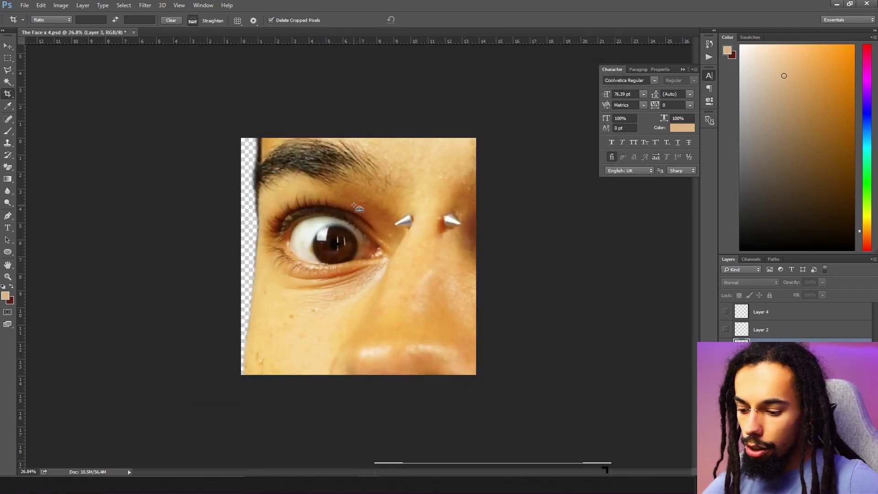
Step: Export the top-left quadrant at width 28 as a 28×28 PNG, TheFace-TL-28
{"action": "key", "text": "ctrl+shift+alt+s"}
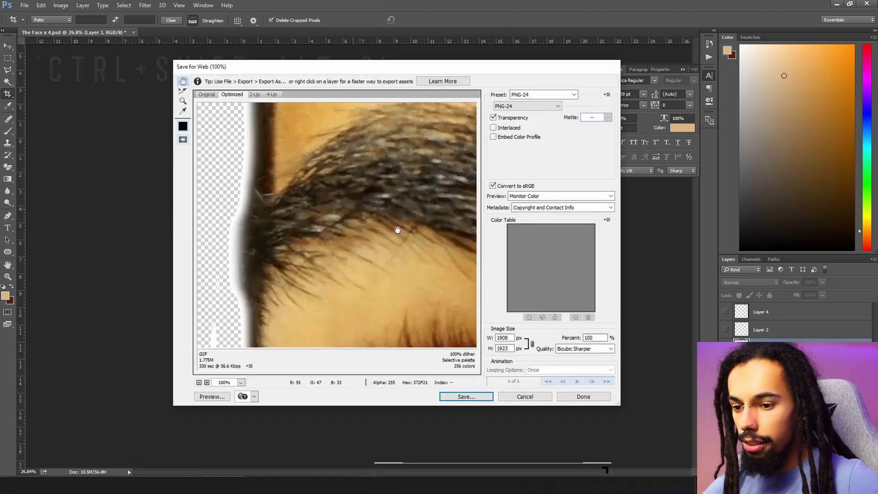
{"action": "type", "text": "28"}
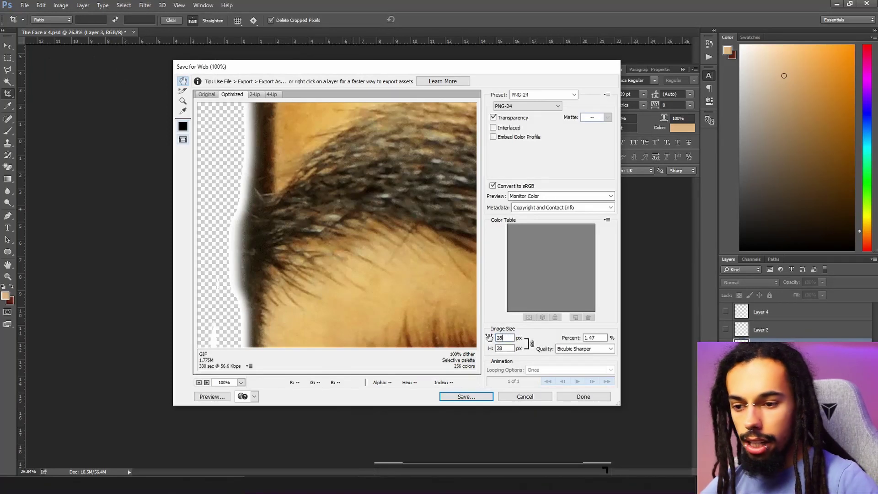
{"action": "left_click", "coordinate": [464, 397]}
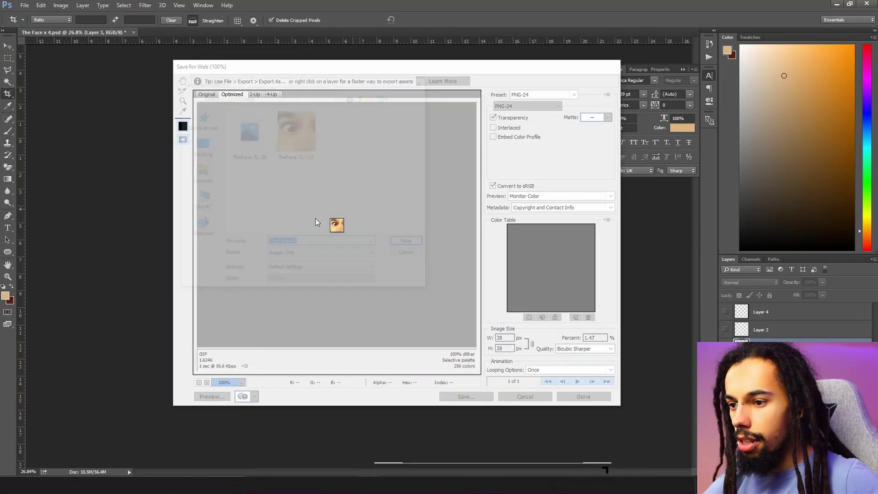
{"action": "left_click", "coordinate": [253, 158]}
{"action": "left_click", "coordinate": [316, 243]}
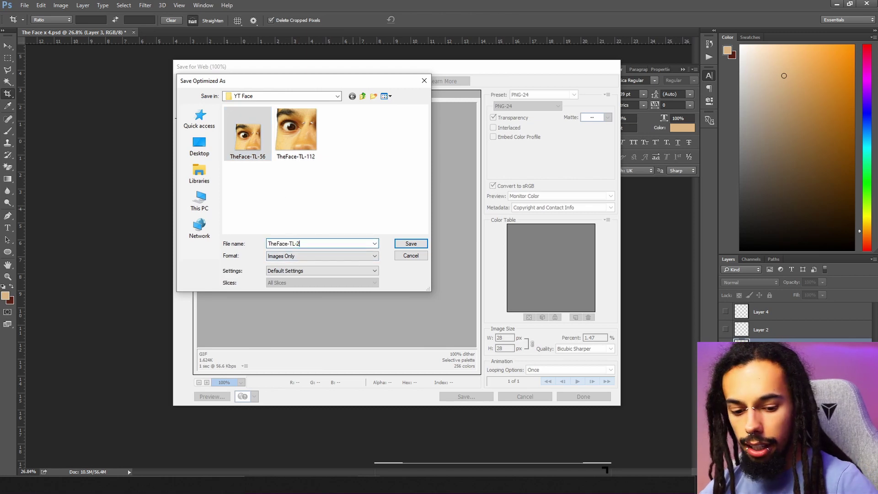
{"action": "key", "text": "Return"}
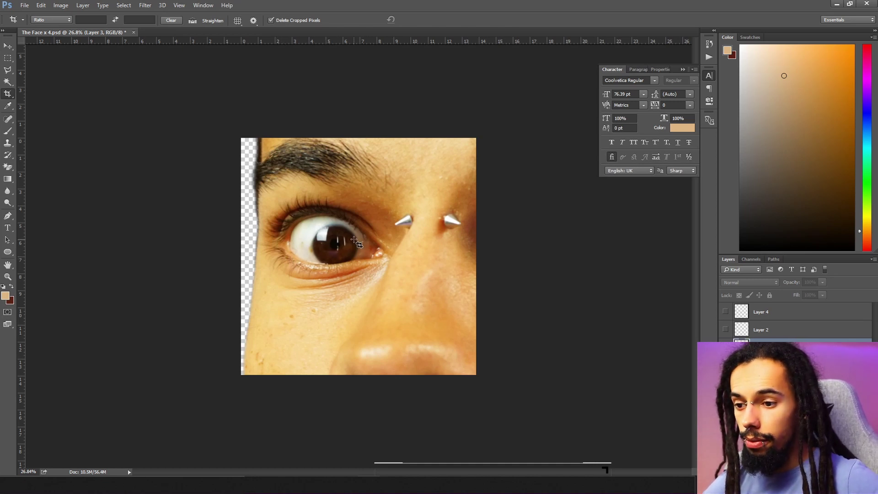
Step: Step back through history to undo the crop and restore the four-quadrant face
{"action": "key", "text": "m"}
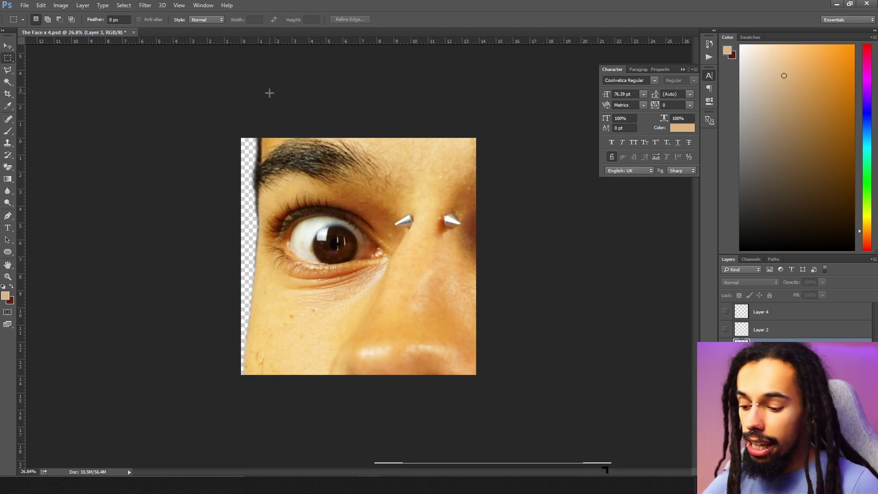
{"action": "key", "text": "ctrl+alt+z"}
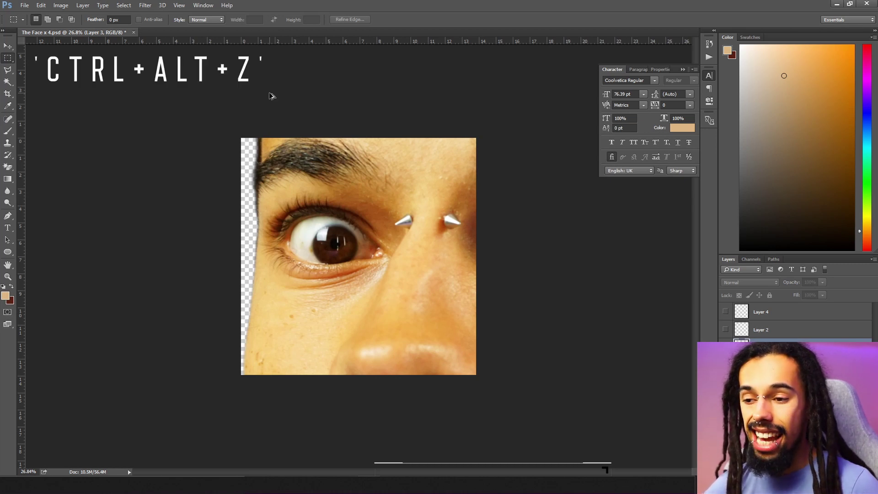
{"action": "key", "text": "ctrl+alt+z"}
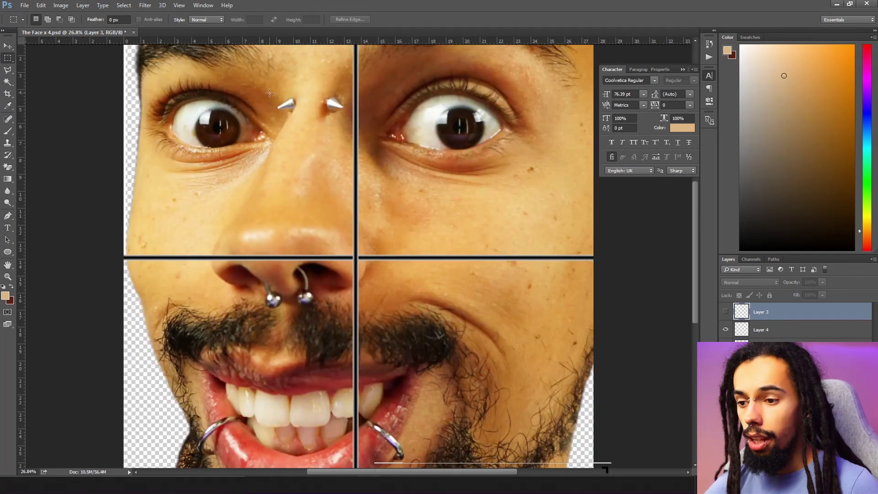
{"action": "scroll", "coordinate": [337, 122], "scroll_direction": "down", "scroll_amount": 3}
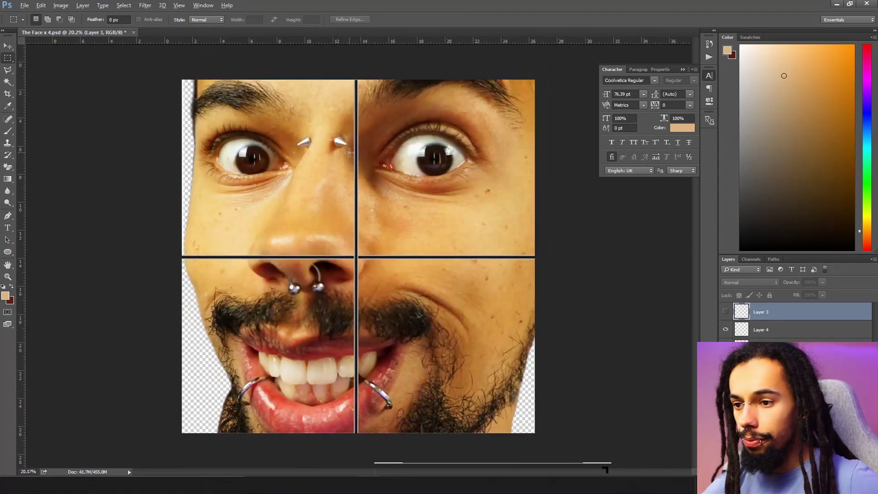
{"action": "scroll", "coordinate": [298, 148], "scroll_direction": "up", "scroll_amount": 2}
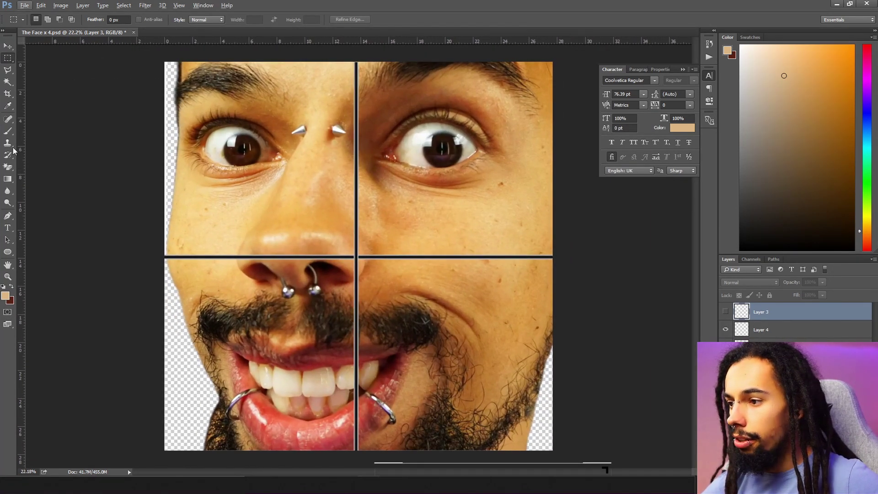
Step: Crop the canvas to the top-right quadrant with the right eye and hide Layer 4
{"action": "left_click", "coordinate": [8, 94]}
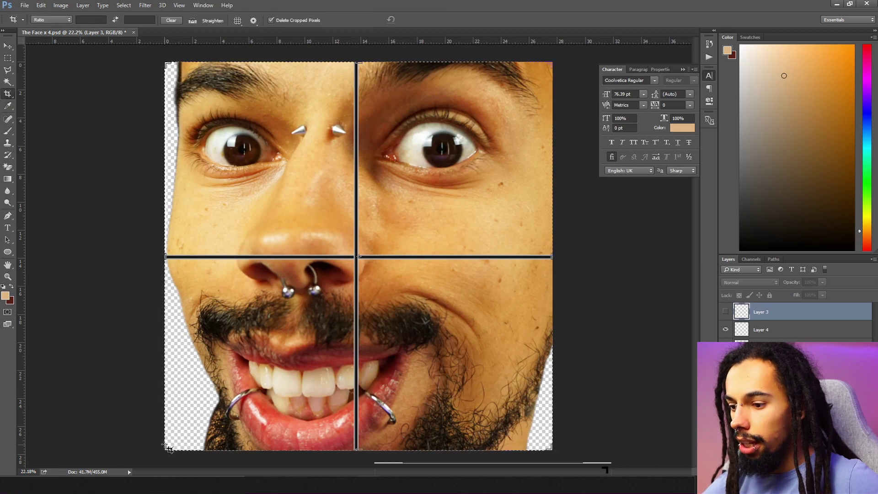
{"action": "left_click_drag", "start_coordinate": [165, 447], "coordinate": [262, 352]}
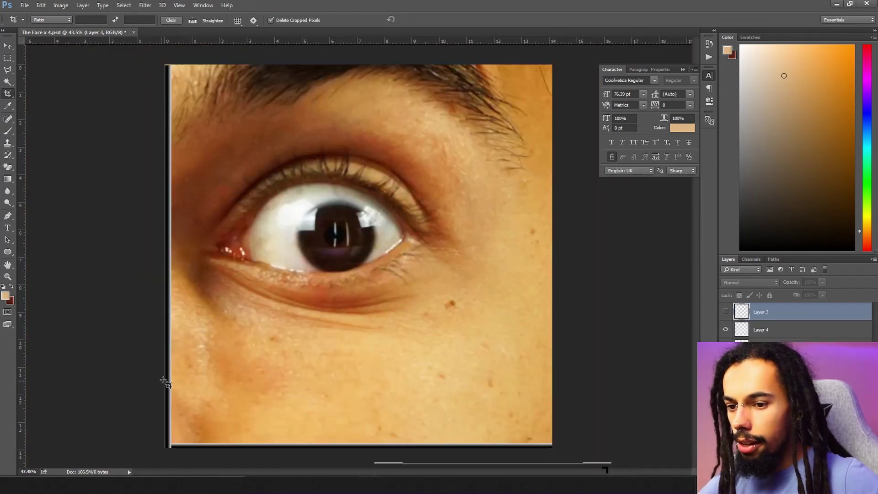
{"action": "key", "text": "ctrl+0"}
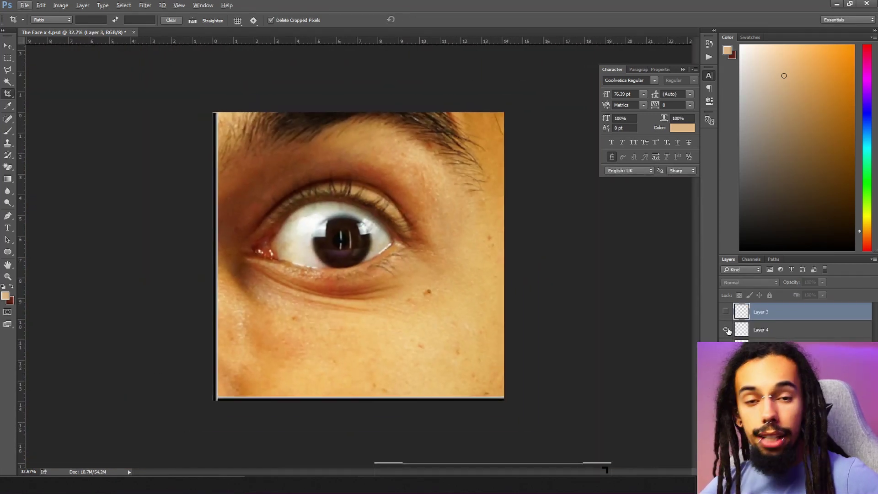
{"action": "left_click", "coordinate": [725, 329]}
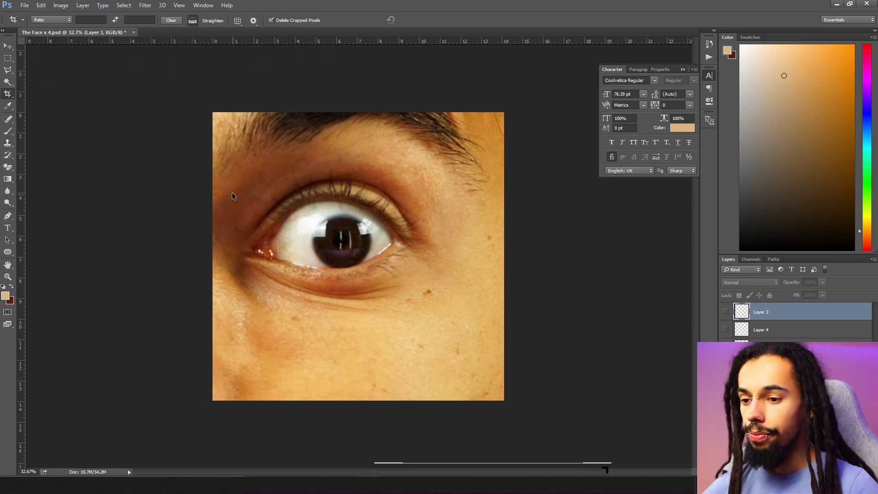
Step: Save the top-right quadrant as the PNG TheFace-TR-112 in YT Face
{"action": "key", "text": "ctrl+shift+alt+s"}
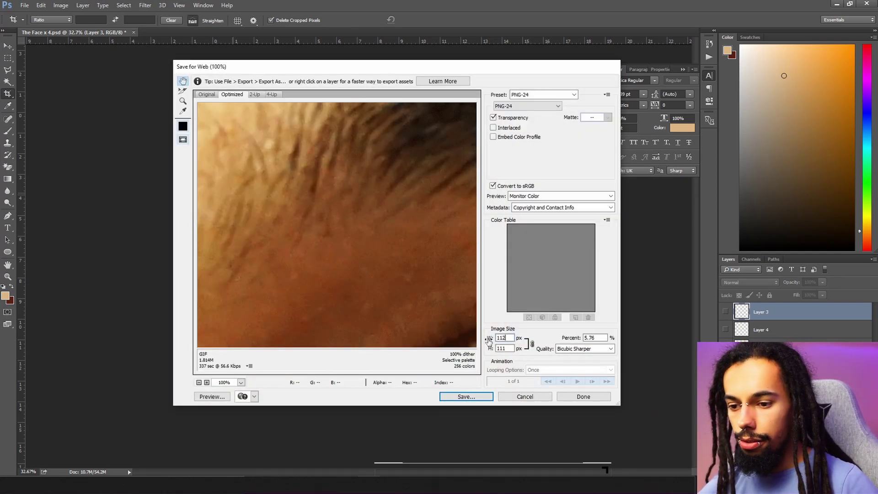
{"action": "left_click", "coordinate": [466, 396]}
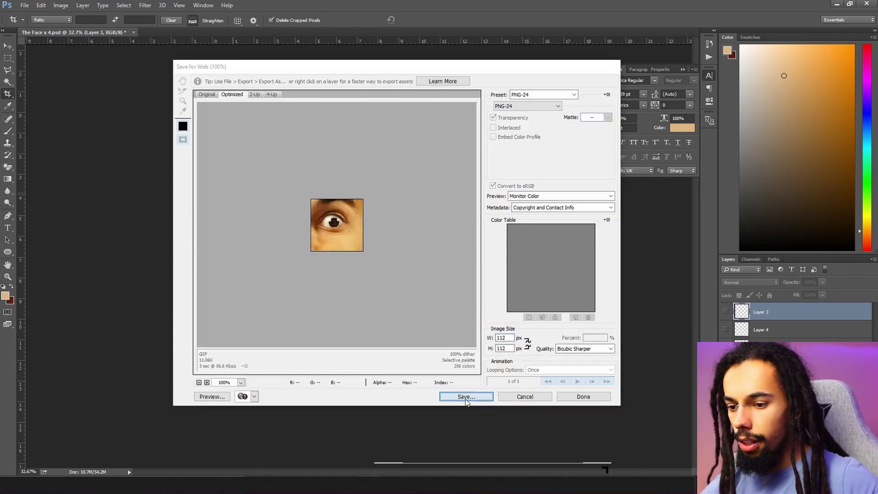
{"action": "left_click", "coordinate": [346, 145]}
{"action": "left_click", "coordinate": [318, 246]}
{"action": "left_click", "coordinate": [317, 246]}
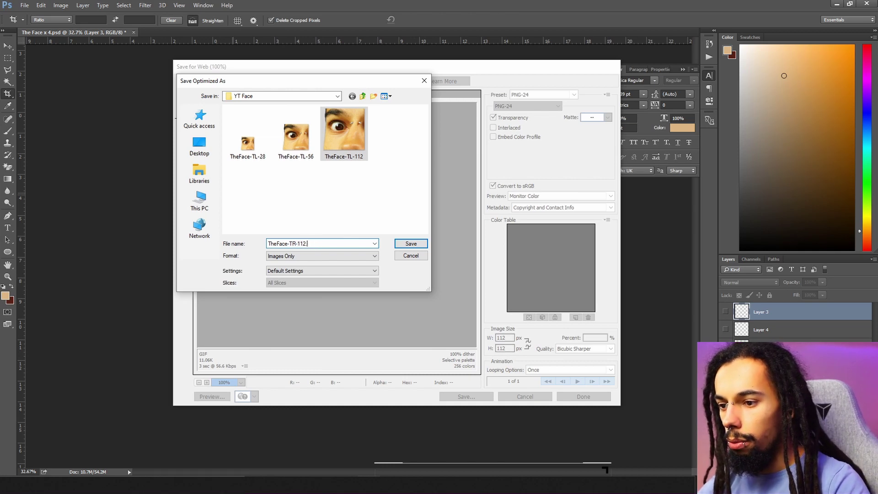
{"action": "left_click", "coordinate": [400, 242]}
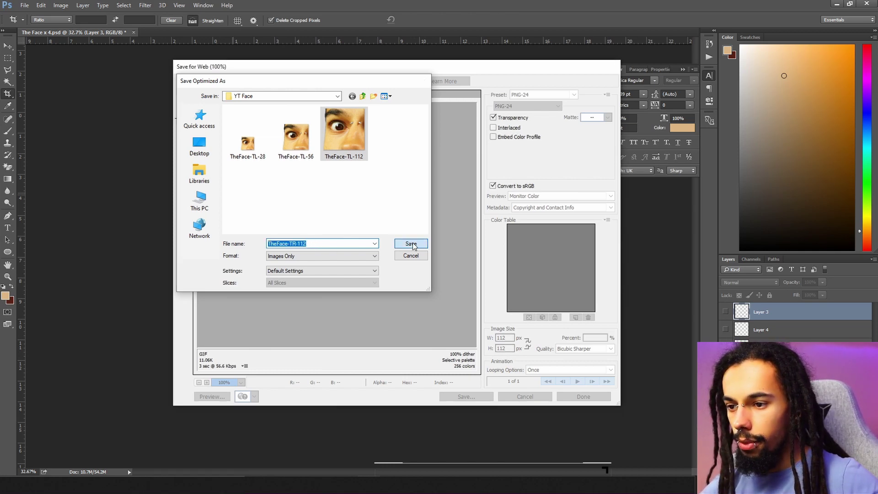
Step: Export the quadrant again at width 56 under a TheFace-TR-28 name, then begin undoing the crop
{"action": "key", "text": "ctrl+shift+alt+s"}
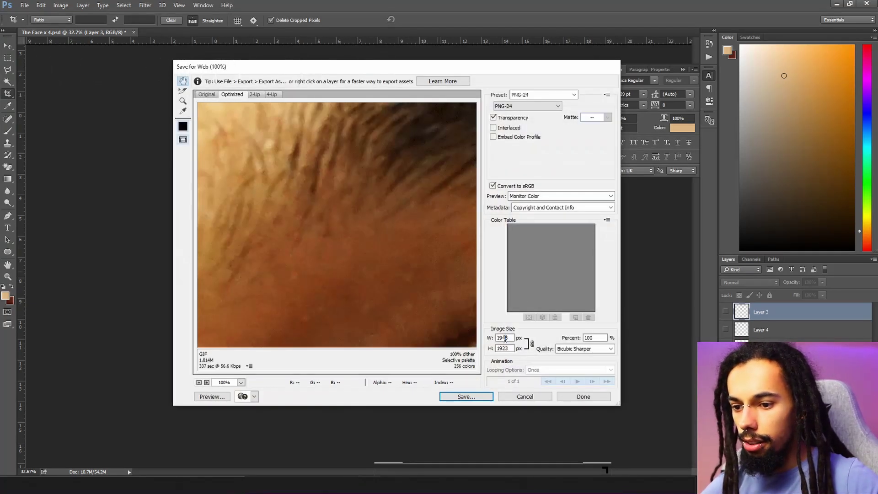
{"action": "double_click", "coordinate": [512, 339]}
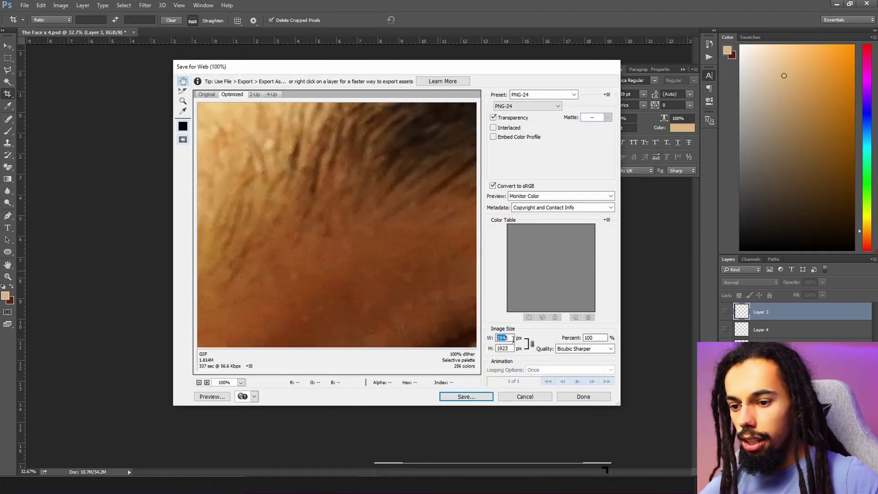
{"action": "type", "text": "56"}
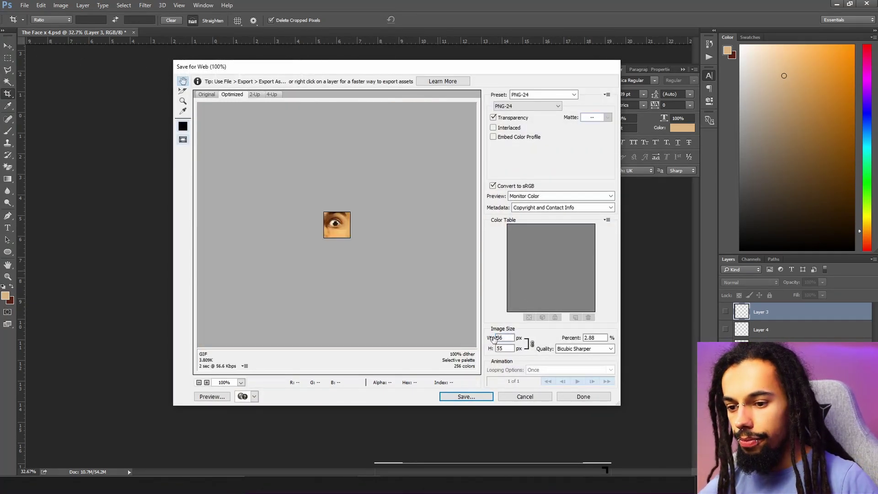
{"action": "left_click", "coordinate": [532, 344]}
{"action": "left_click", "coordinate": [501, 349]}
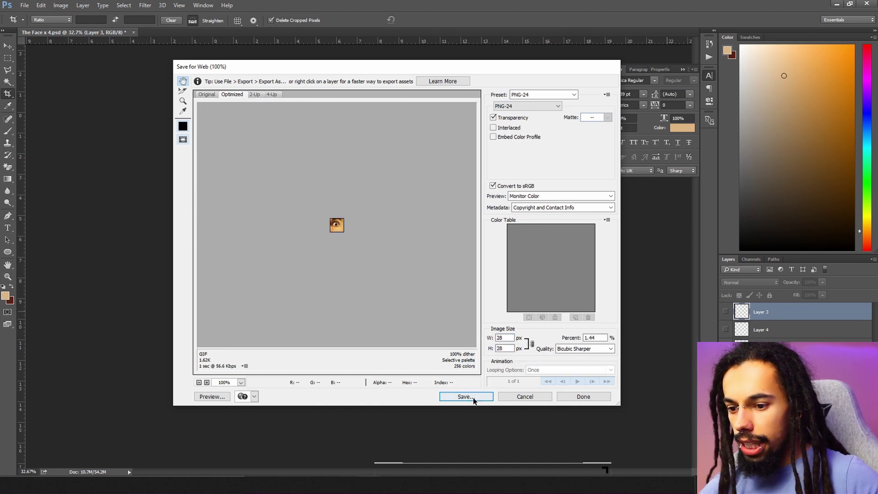
{"action": "left_click", "coordinate": [472, 397]}
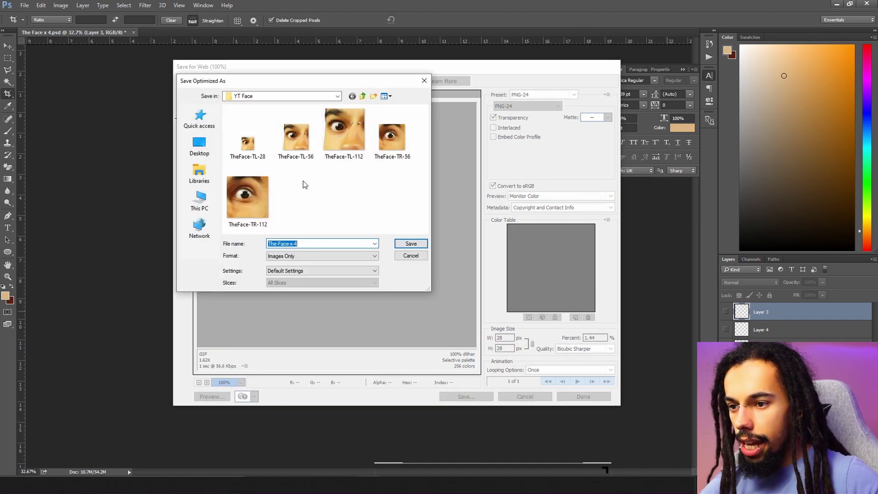
{"action": "left_click", "coordinate": [247, 199]}
{"action": "double_click", "coordinate": [311, 244]}
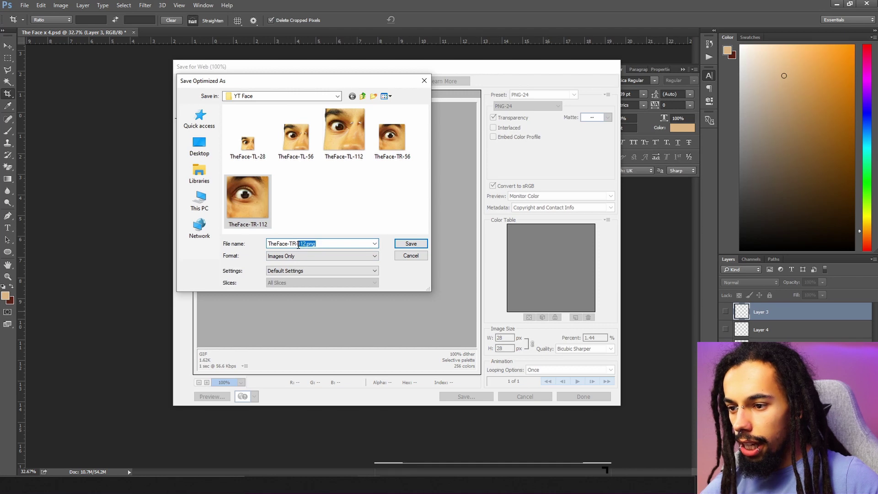
{"action": "type", "text": "28"}
{"action": "key", "text": "Return"}
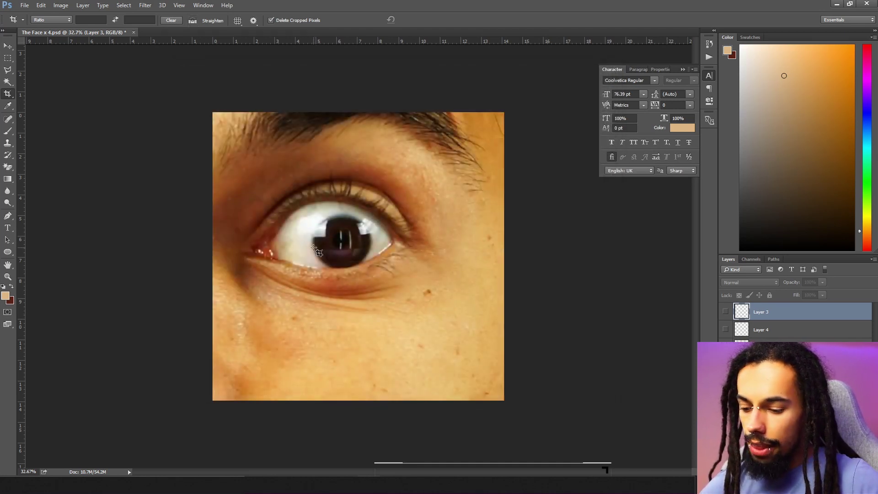
{"action": "key", "text": "ctrl+alt+z"}
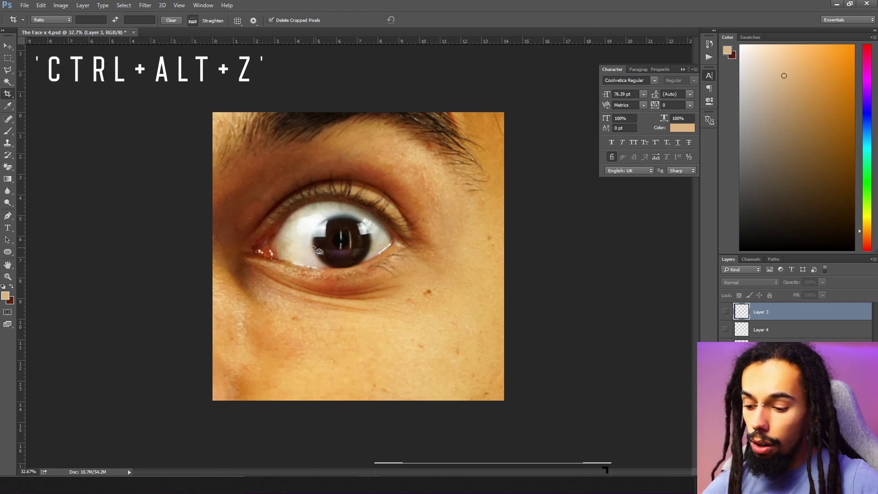
Step: Undo the crop and zoom out to see the whole four-quadrant face collage
{"action": "key", "text": "ctrl+alt+z"}
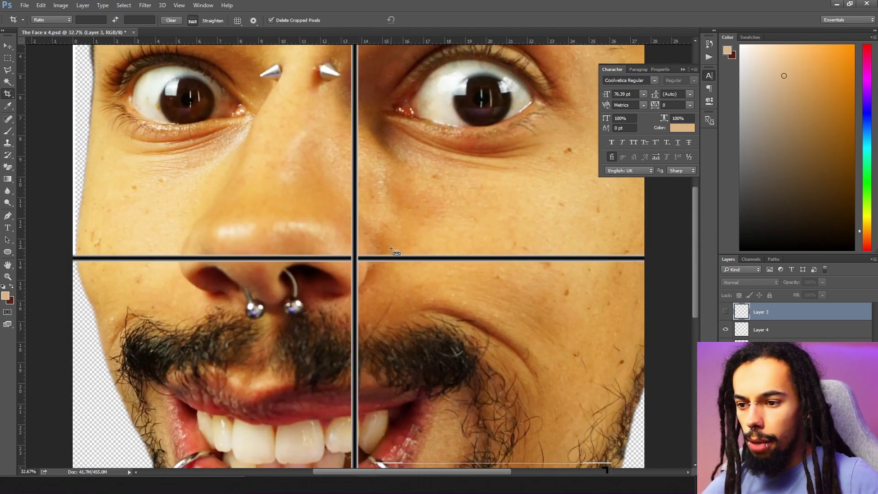
{"action": "scroll", "coordinate": [383, 252], "scroll_direction": "down", "scroll_amount": 5}
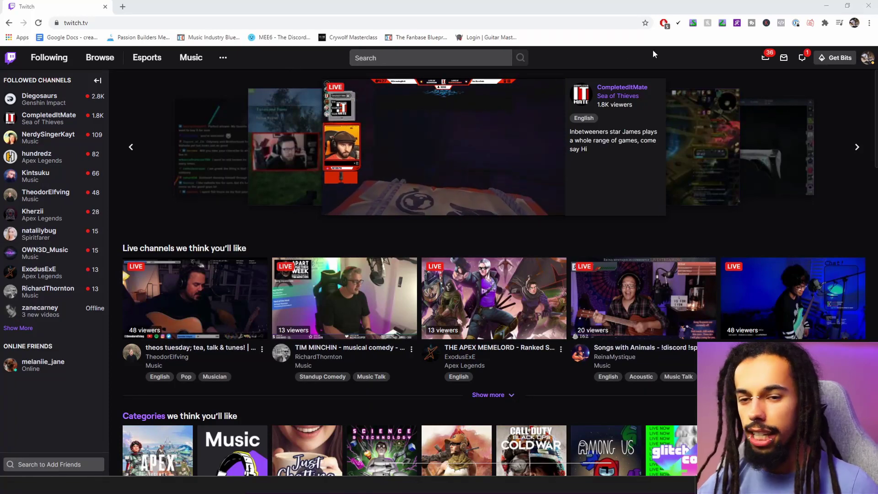
Step: Navigate Creator Dashboard > Preferences > Partner > Emotes and scroll toward Upload Emotes
{"action": "left_click", "coordinate": [867, 61]}
{"action": "left_click", "coordinate": [822, 163]}
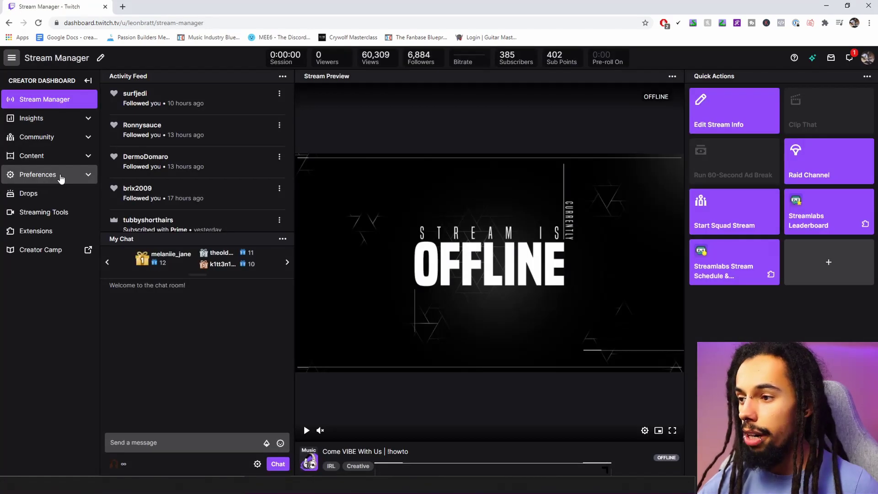
{"action": "left_click", "coordinate": [61, 176]}
{"action": "left_click", "coordinate": [47, 233]}
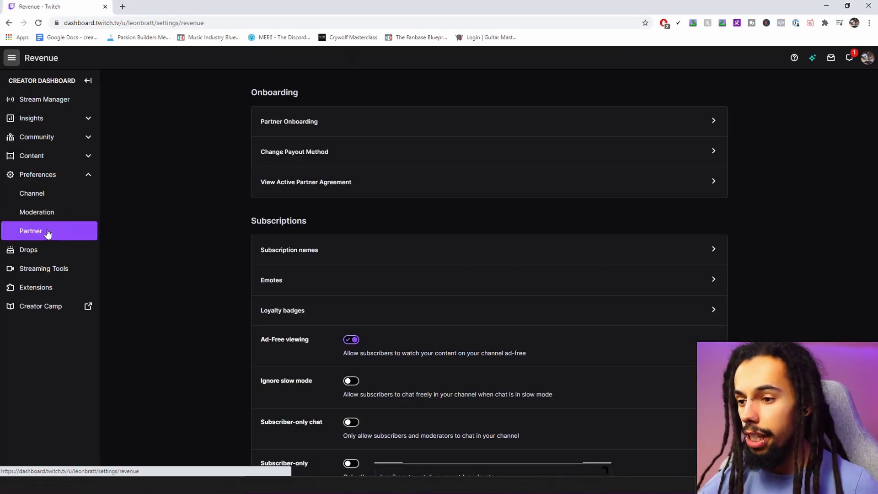
{"action": "left_click", "coordinate": [300, 284]}
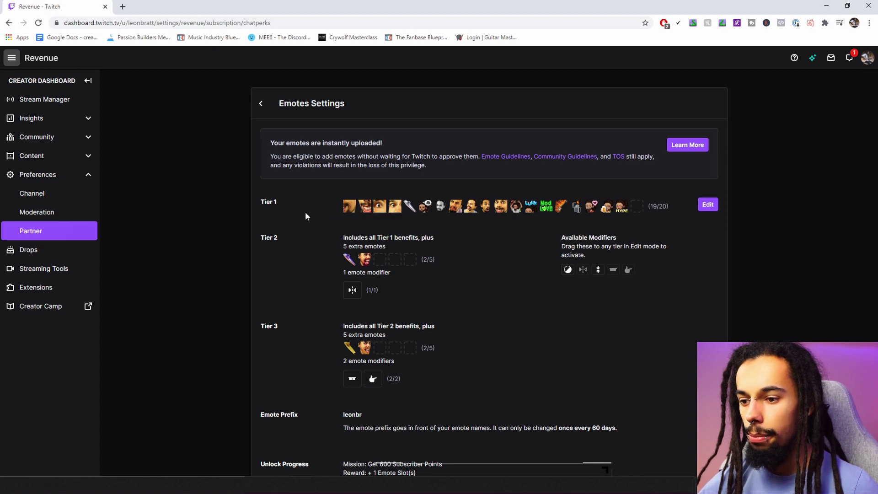
{"action": "scroll", "coordinate": [307, 211], "scroll_direction": "down", "scroll_amount": 9}
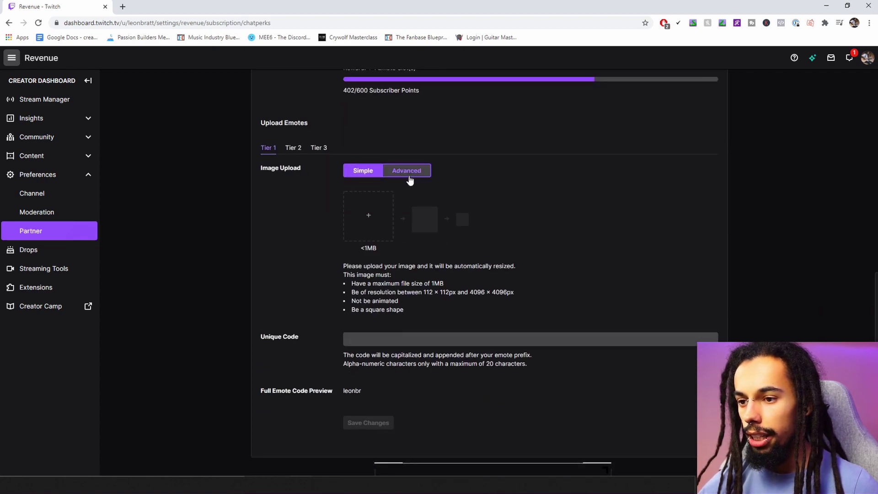
Step: Upload TheFace-TL-112, -56 and -28 into the 112, 56 and 28 px emote slots
{"action": "left_click", "coordinate": [409, 171]}
{"action": "key", "text": "alt+Tab"}
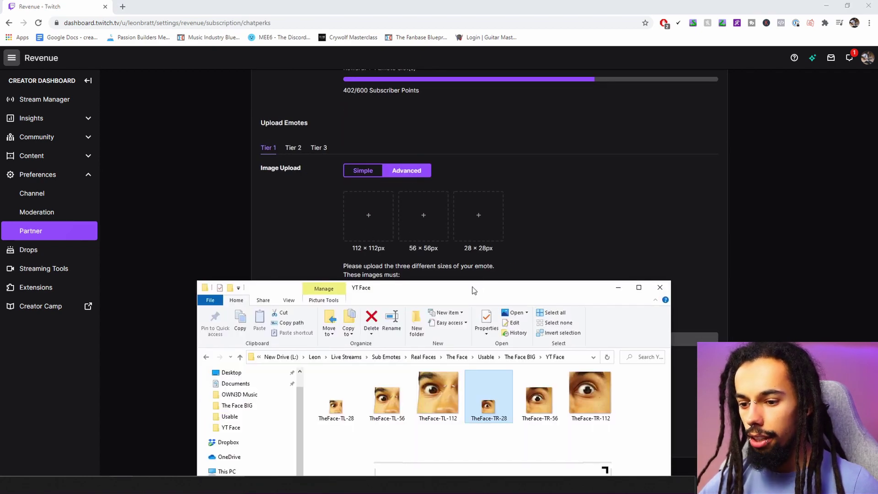
{"action": "left_click", "coordinate": [486, 455]}
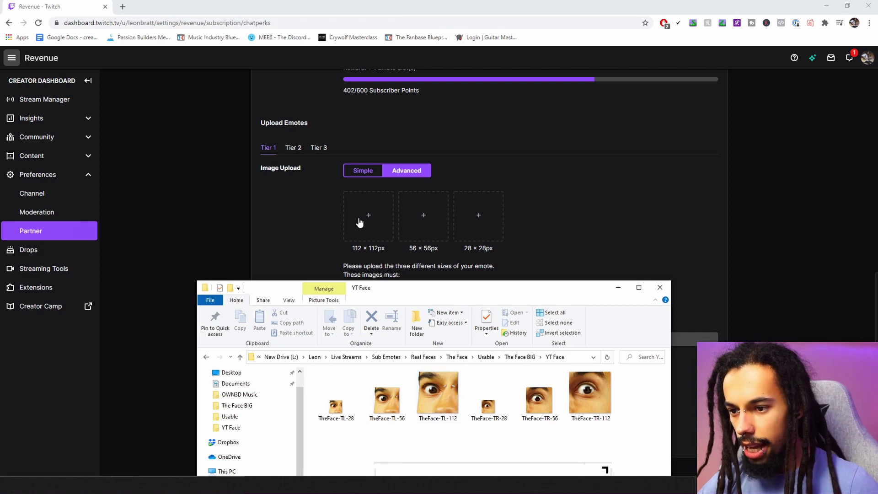
{"action": "left_click", "coordinate": [437, 402]}
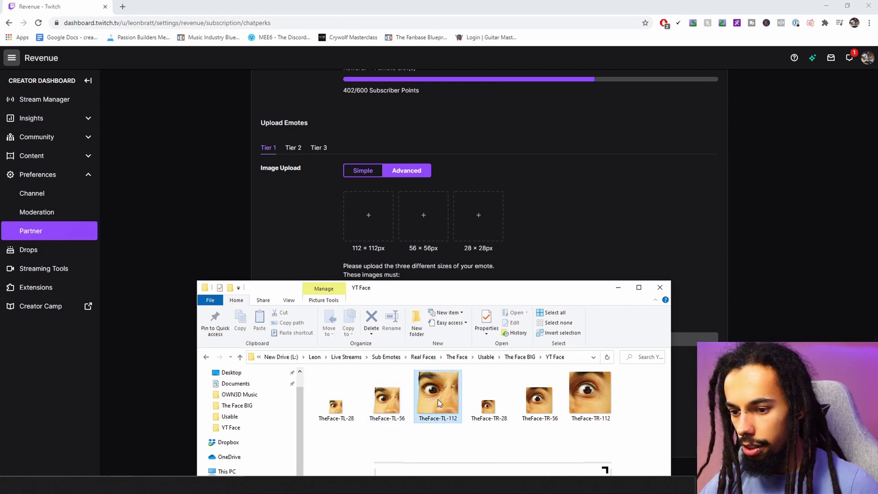
{"action": "left_click_drag", "start_coordinate": [438, 400], "coordinate": [364, 224]}
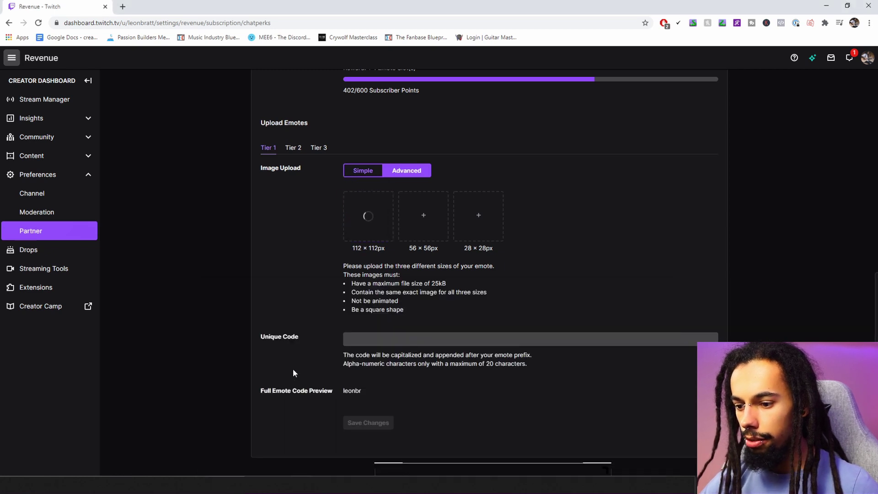
{"action": "mouse_move", "coordinate": [122, 485]}
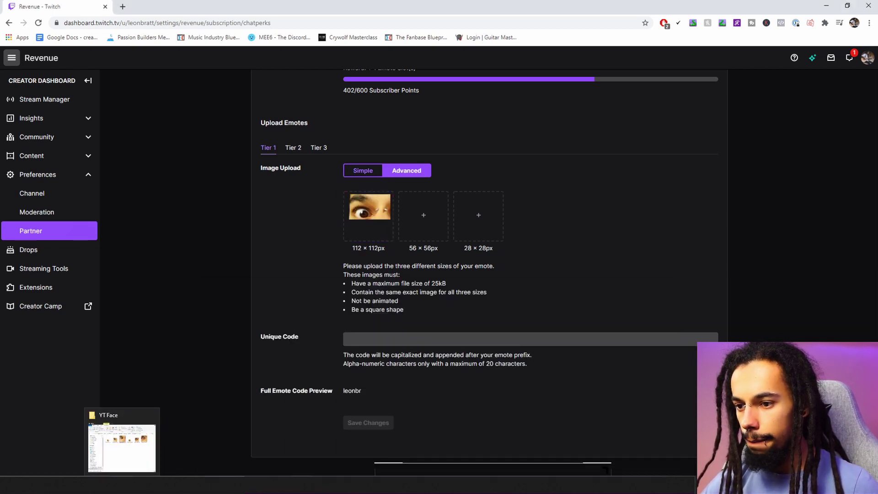
{"action": "left_click", "coordinate": [122, 442]}
{"action": "left_click_drag", "start_coordinate": [387, 398], "coordinate": [423, 225]}
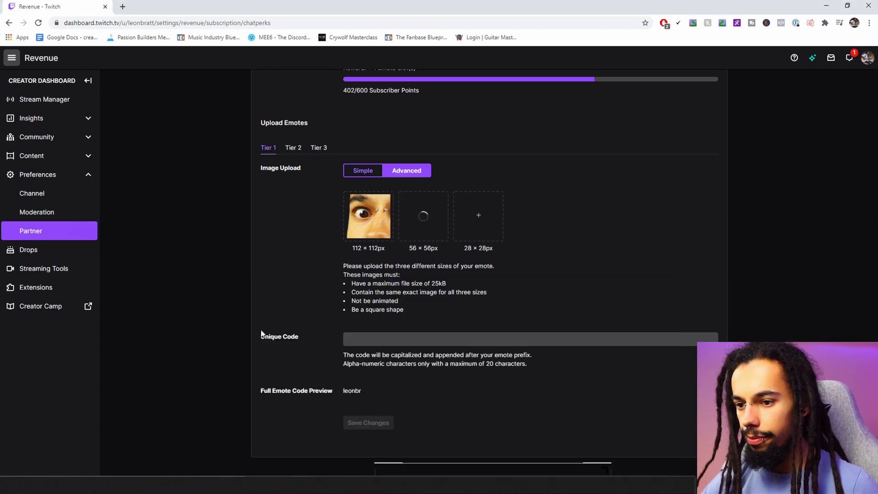
{"action": "key", "text": "alt+Tab"}
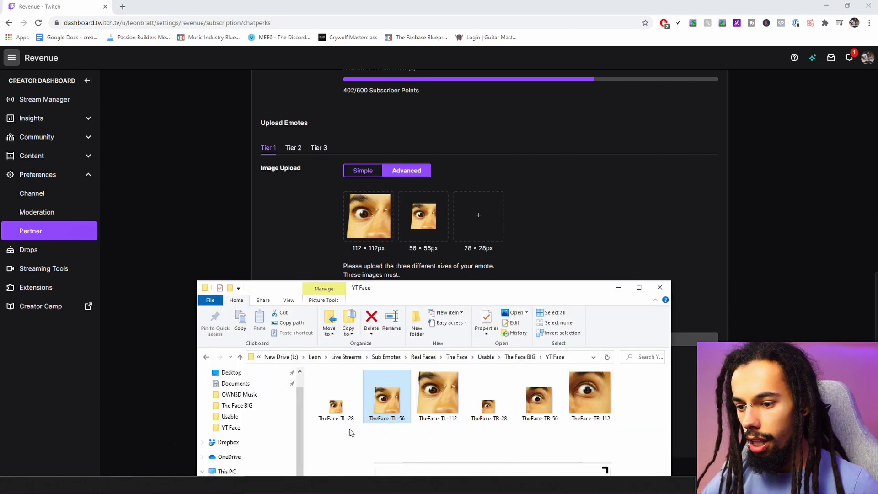
{"action": "left_click", "coordinate": [338, 419]}
{"action": "left_click_drag", "start_coordinate": [340, 416], "coordinate": [479, 215]}
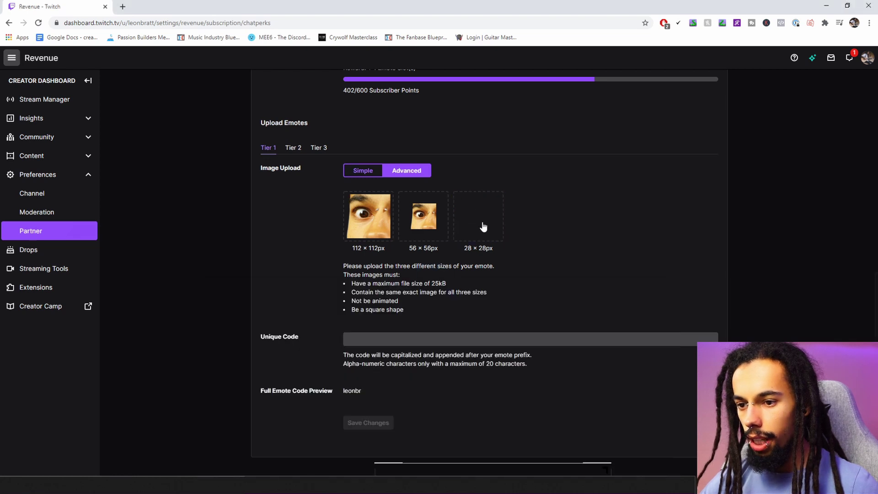
Step: Enter TheFaceTL as the emote's unique code
{"action": "scroll", "coordinate": [344, 345], "scroll_direction": "down", "scroll_amount": 1}
{"action": "scroll", "coordinate": [344, 345], "scroll_direction": "down", "scroll_amount": 1}
{"action": "left_click", "coordinate": [395, 348]}
{"action": "type", "text": "TheFaceTL"}
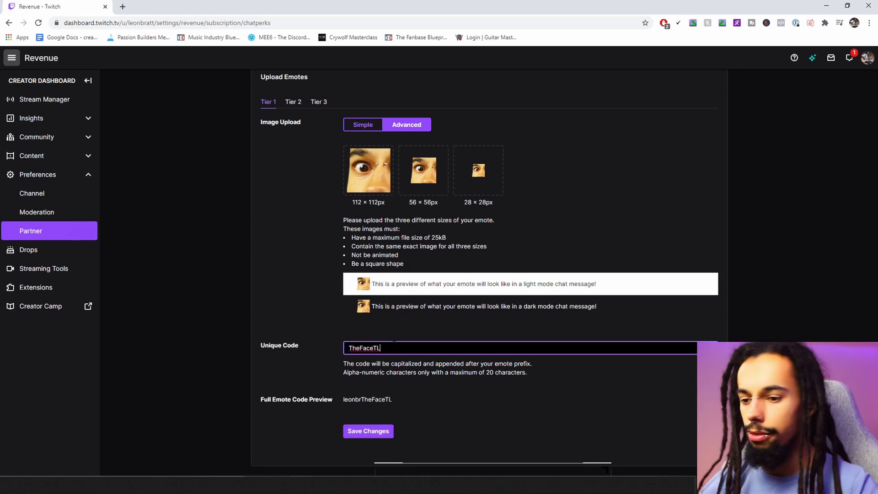
Step: Save the TheFaceTL emote, then go to the channel page from the account menu
{"action": "left_click", "coordinate": [387, 430]}
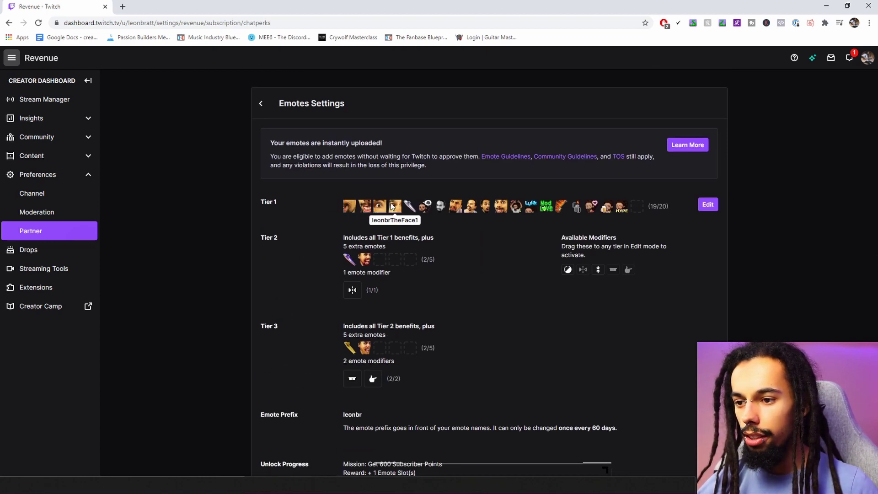
{"action": "left_click", "coordinate": [867, 58]}
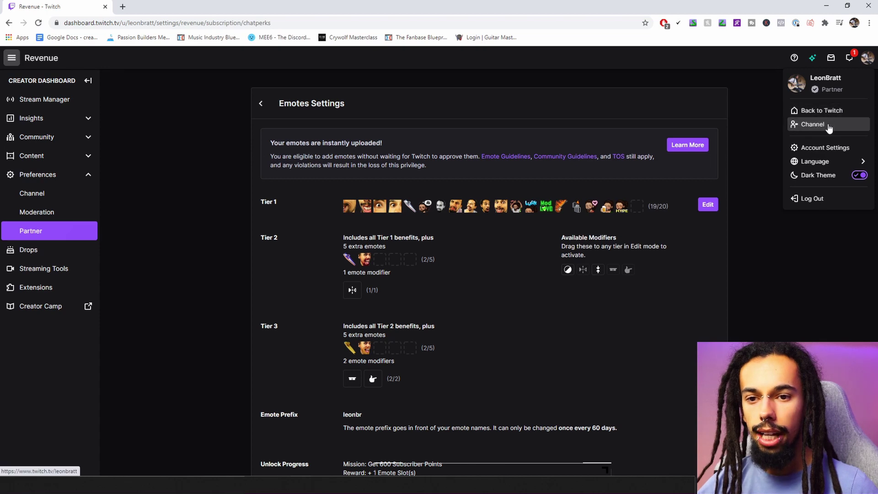
{"action": "left_click", "coordinate": [814, 124]}
Step: Send a chat message with the first two face-quadrant emotes, the top half of the face
{"action": "left_click", "coordinate": [866, 443]}
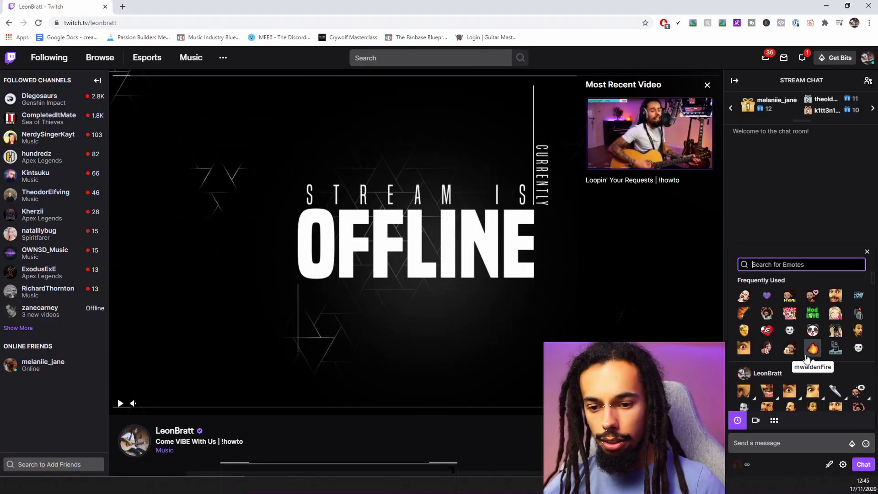
{"action": "scroll", "coordinate": [808, 354], "scroll_direction": "down", "scroll_amount": 1}
{"action": "mouse_move", "coordinate": [813, 348]}
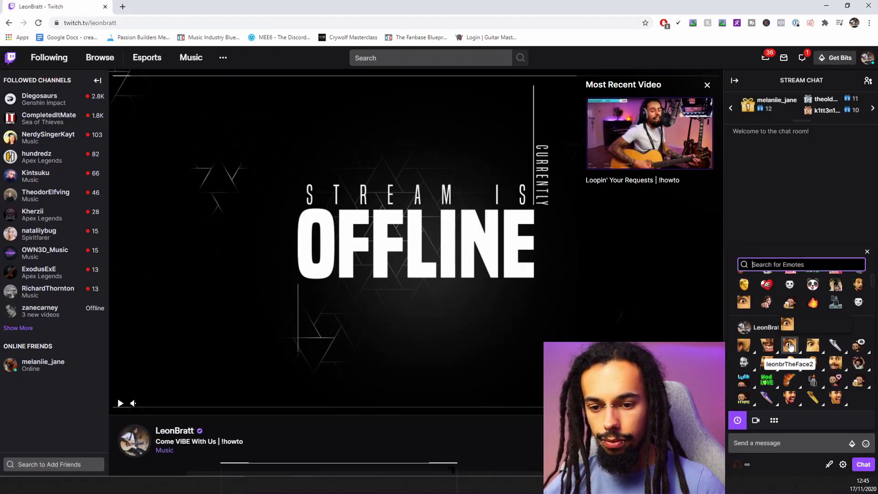
{"action": "left_click", "coordinate": [813, 347]}
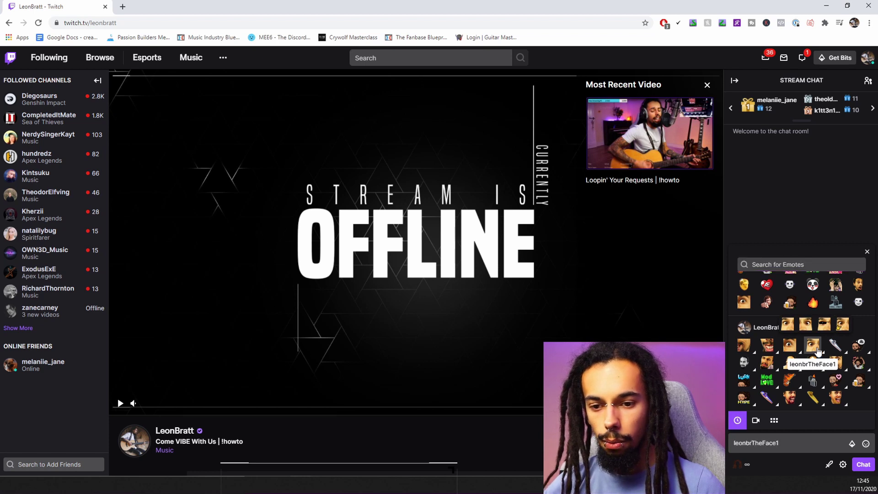
{"action": "left_click", "coordinate": [790, 347]}
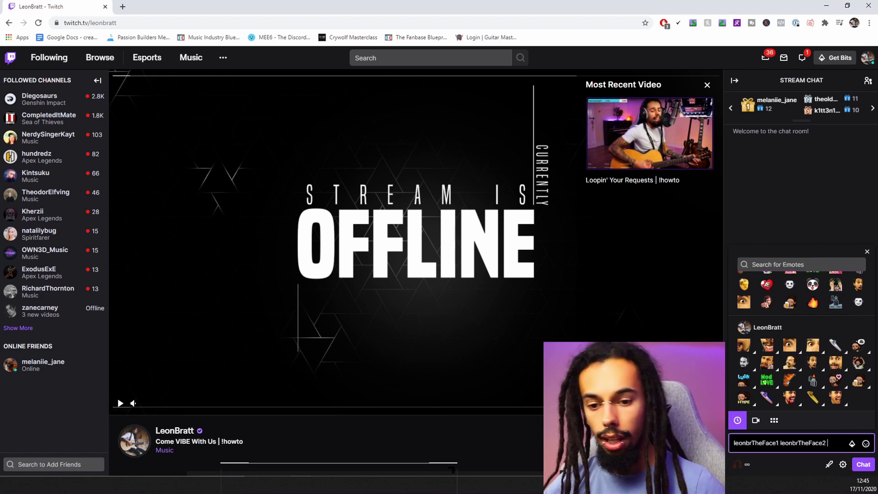
{"action": "key", "text": "Return"}
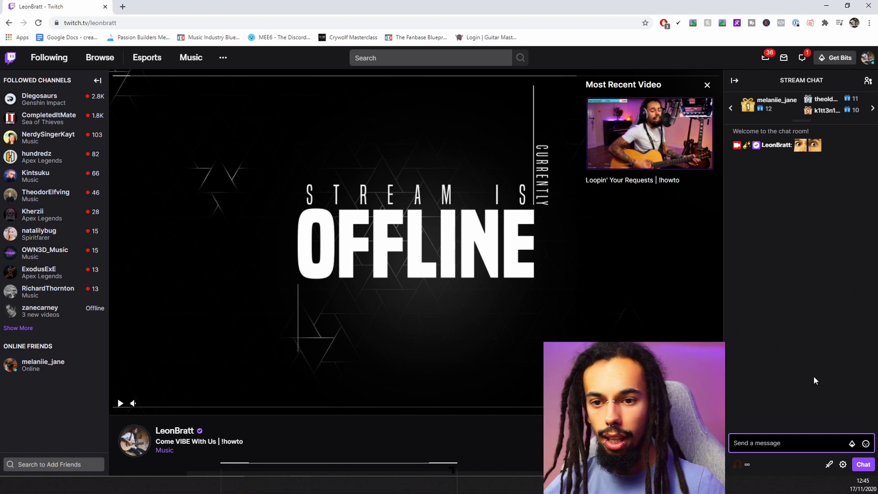
Step: Send a second chat message with the third and fourth face-quadrant emotes
{"action": "left_click", "coordinate": [866, 443]}
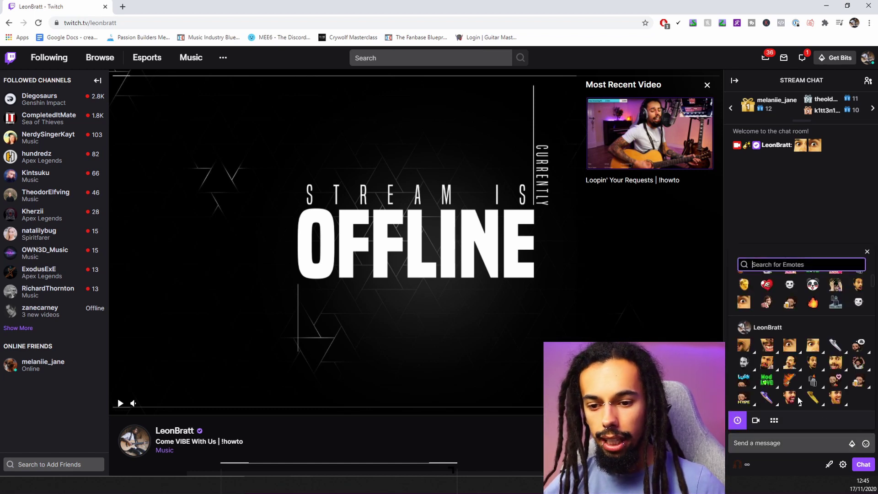
{"action": "left_click", "coordinate": [767, 345]}
{"action": "left_click", "coordinate": [790, 345]}
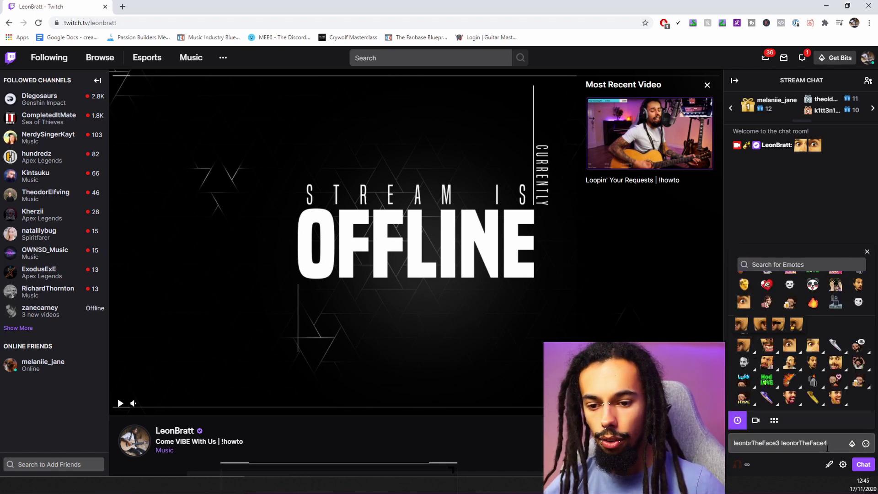
{"action": "key", "text": "Return"}
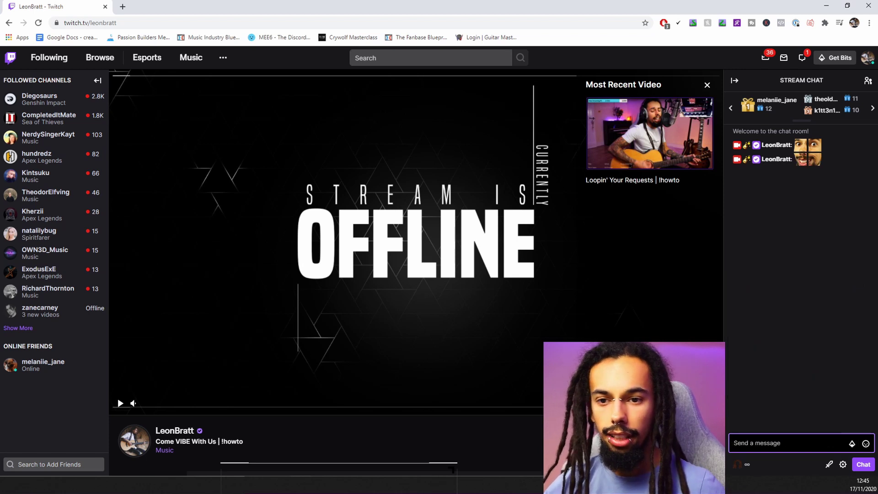